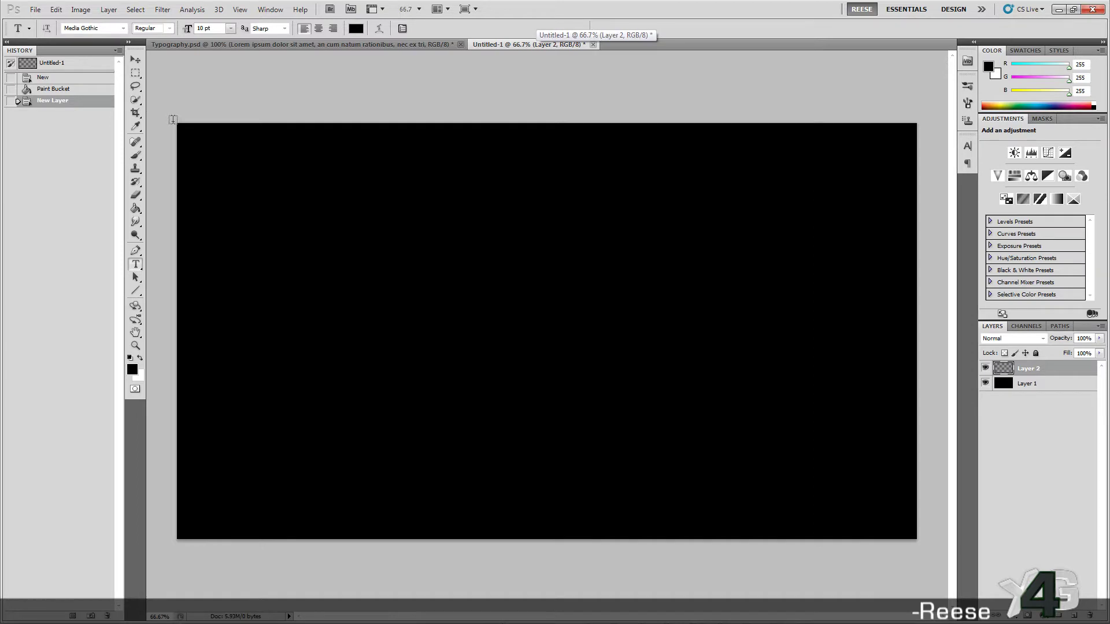
- Fill a text box spanning the whole canvas with the Lorem ipsum text and color it dark grey, hex 303030
left_click_drag(174, 119, 922, 542)
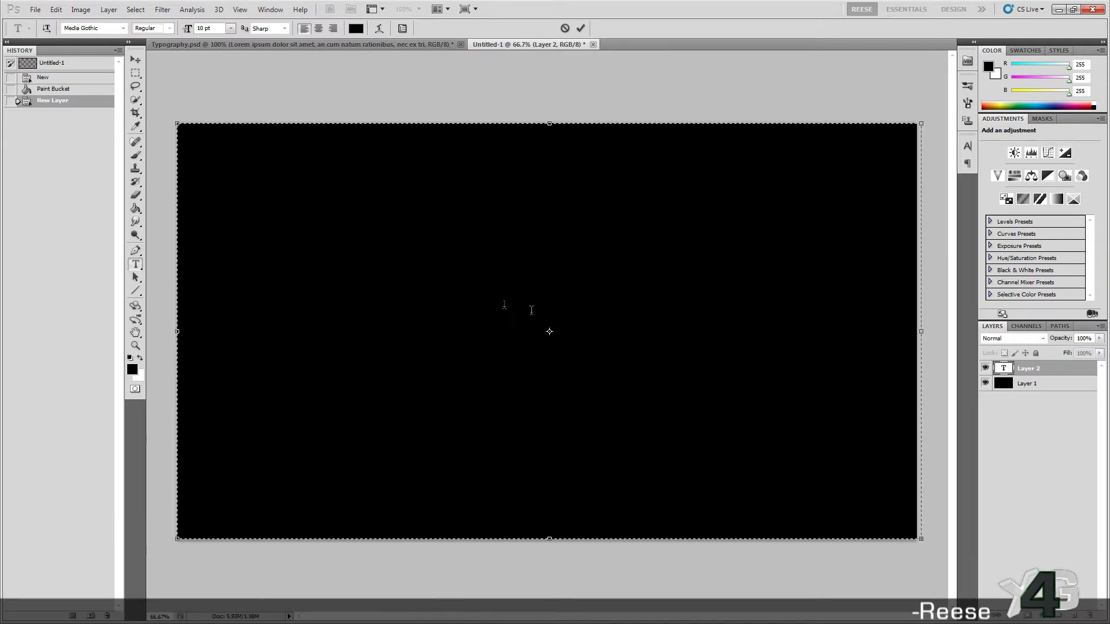
key("ctrl+a")
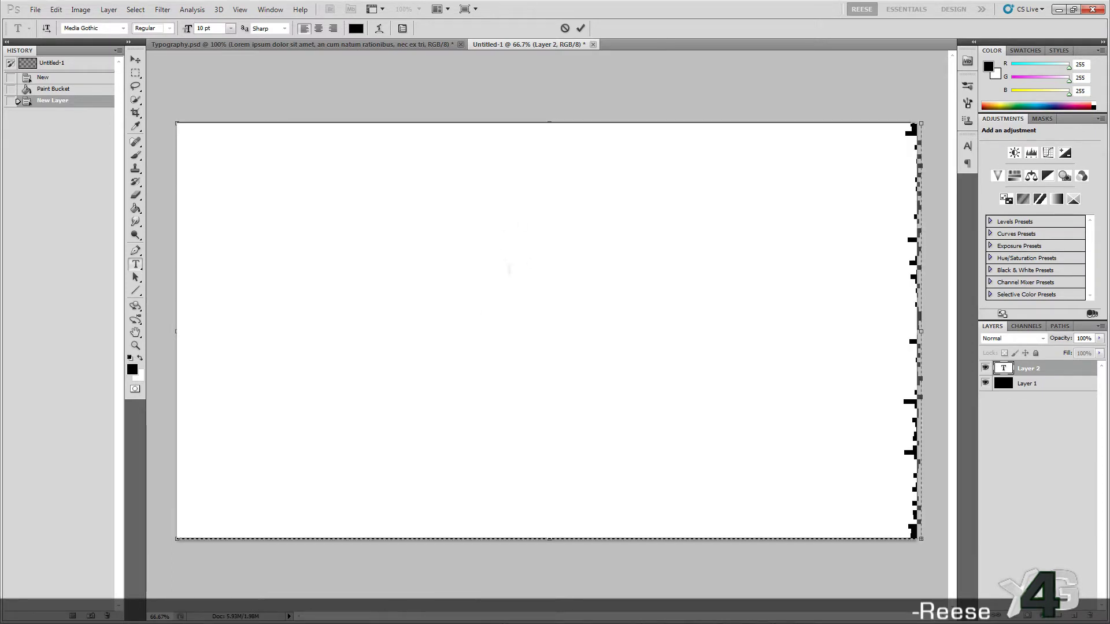
left_click(356, 28)
left_click(828, 349)
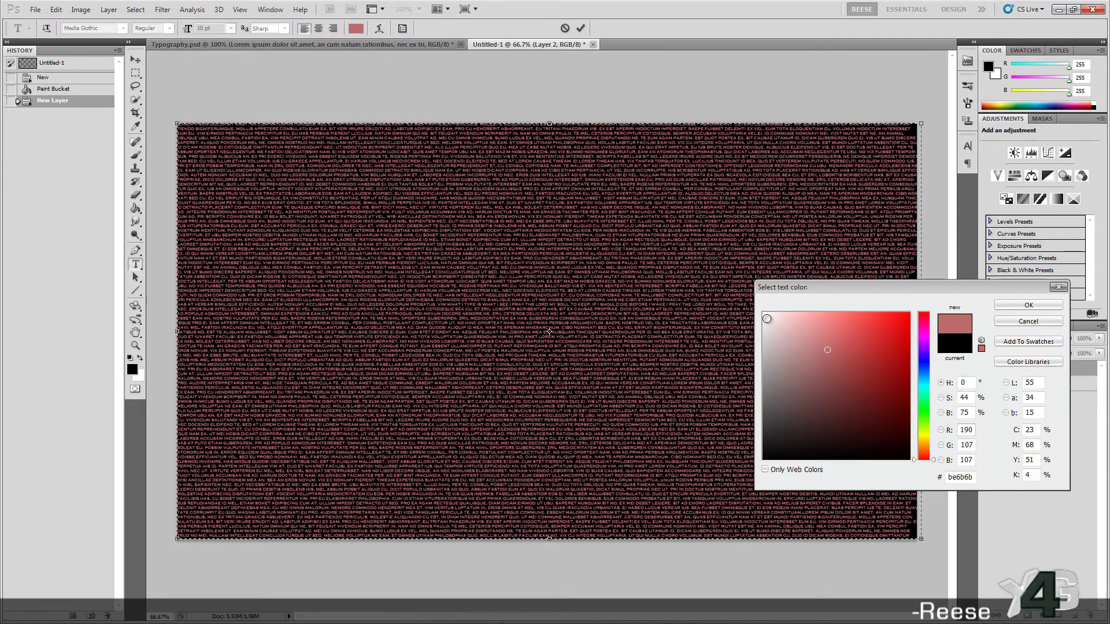
left_click(781, 322)
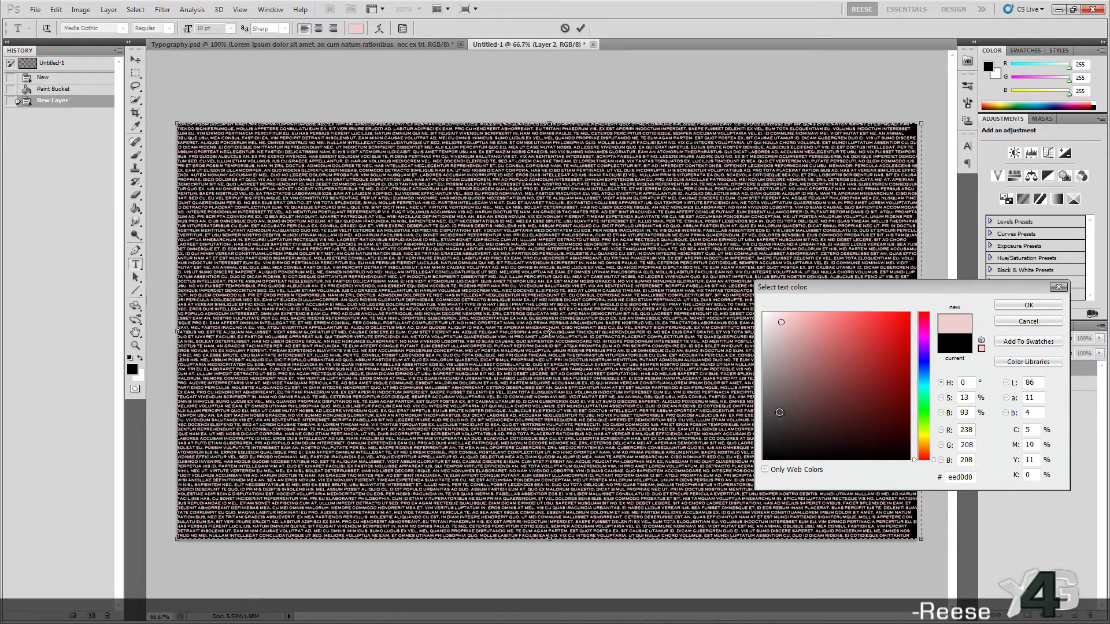
left_click_drag(777, 432, 767, 430)
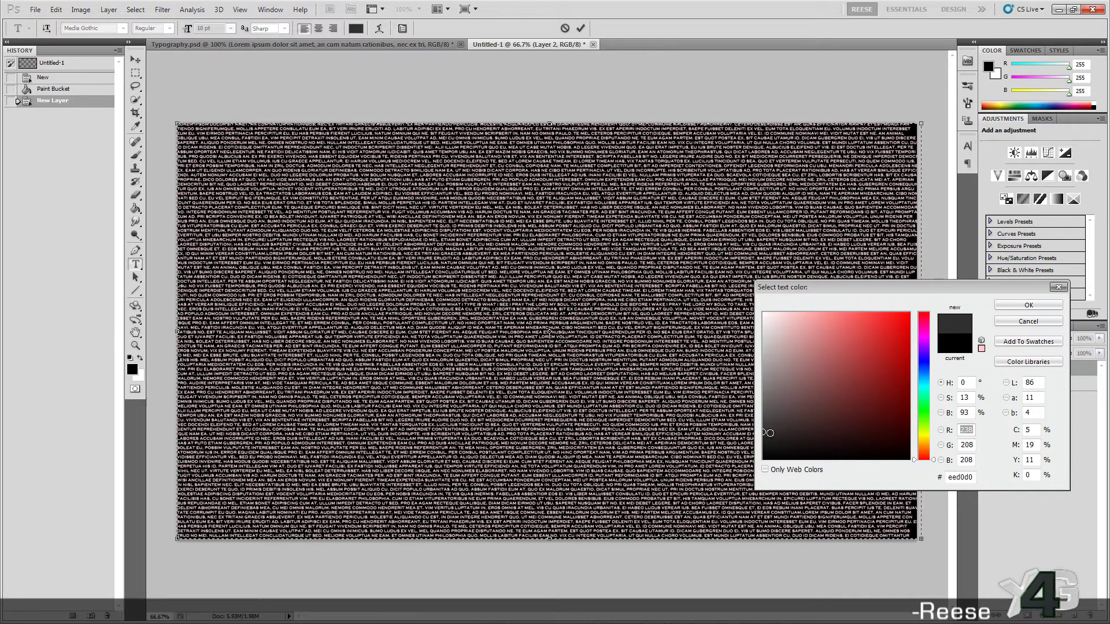
left_click(767, 431)
left_click(763, 426)
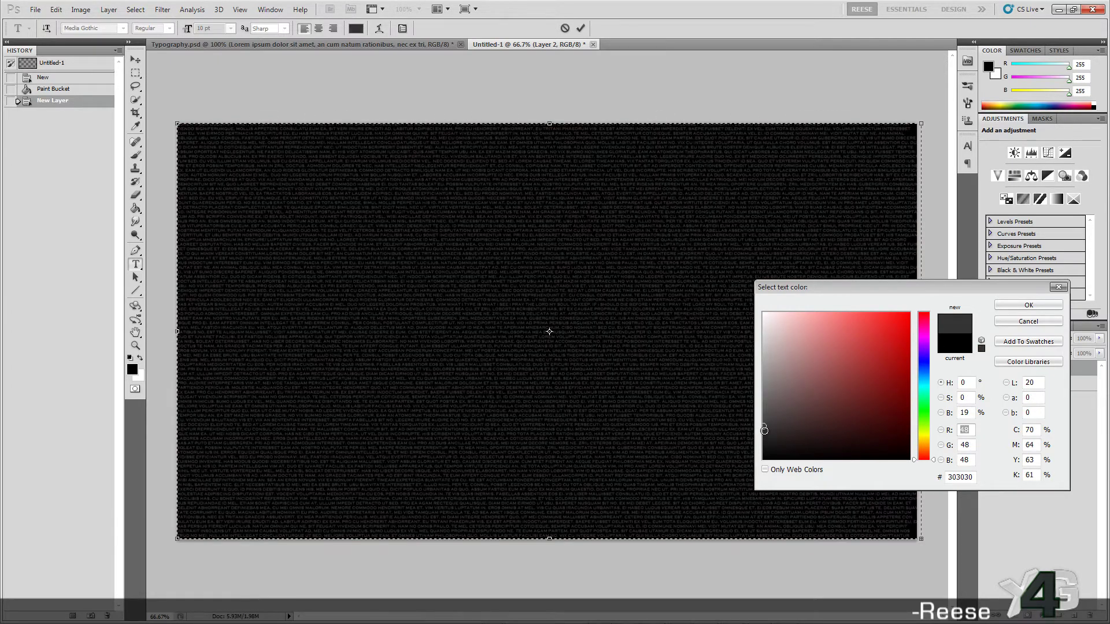
left_click(1021, 307)
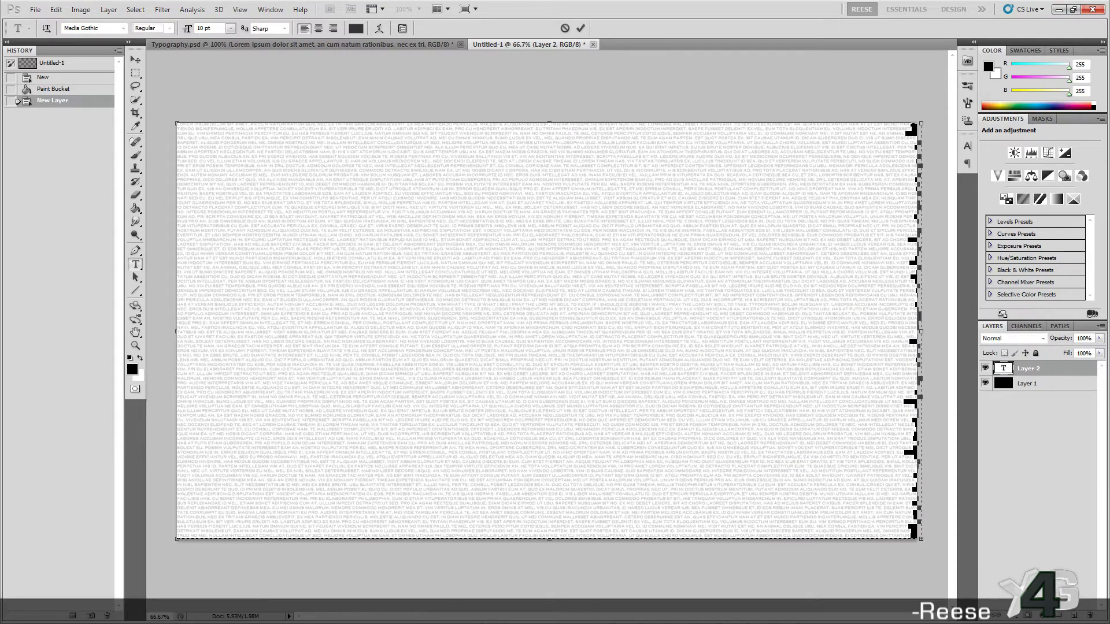
key("ctrl+Return")
- Hide the Lorem ipsum layer and add a separate text layer reading XTREME4GRAPHICS near the middle of the canvas
key("h")
right_click(608, 306)
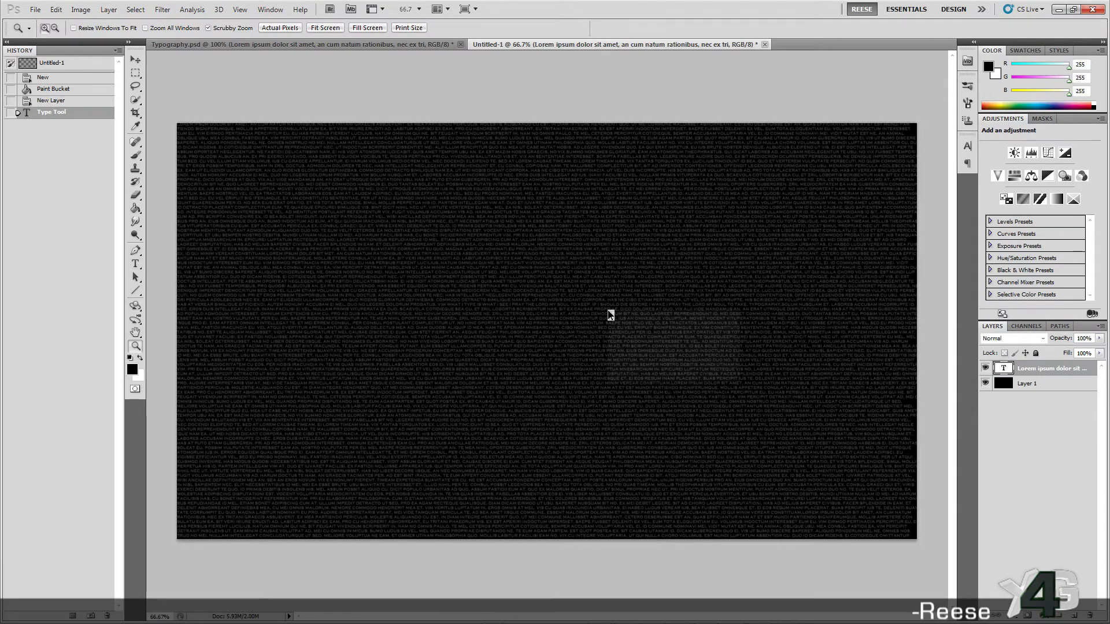
left_click(634, 331)
left_click_drag(493, 297, 547, 351)
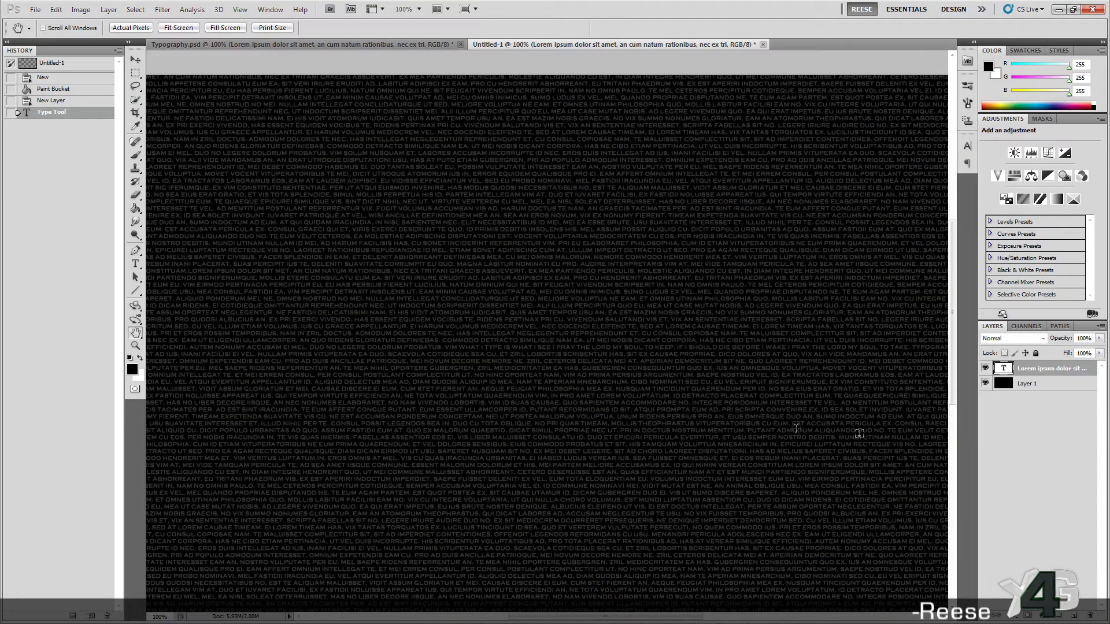
left_click(986, 368)
key("t")
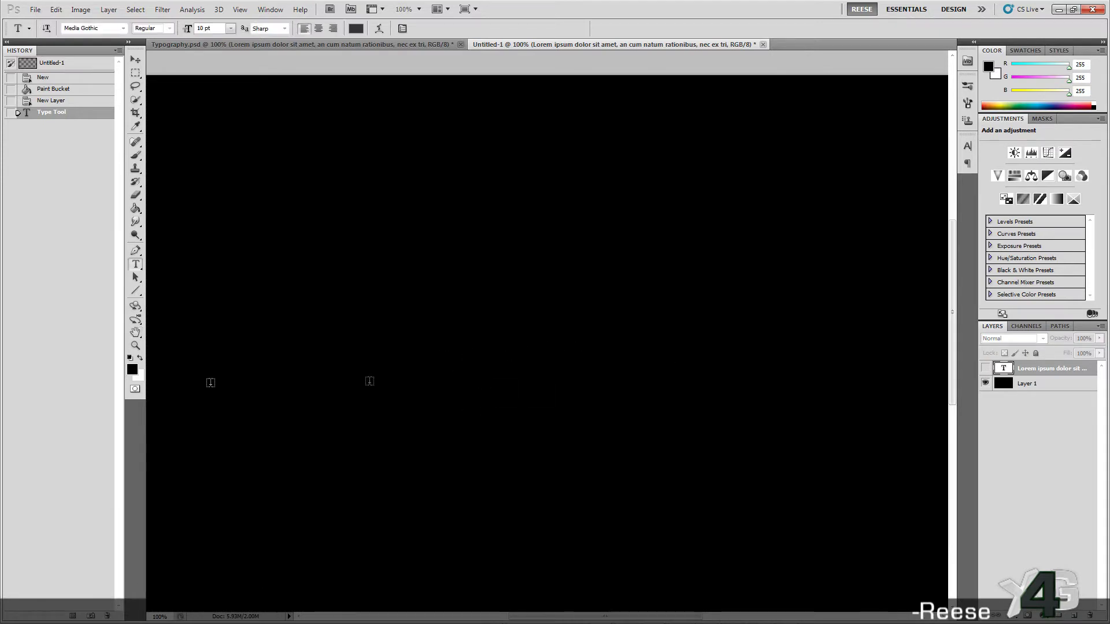
left_click(140, 357)
left_click(471, 343)
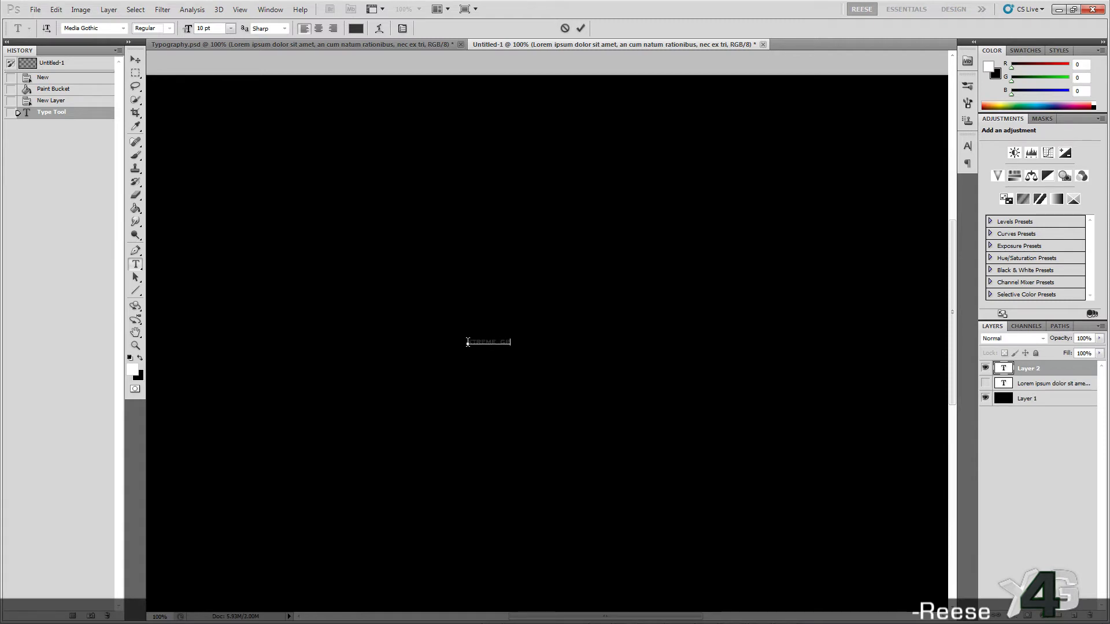
- Set the font of the whole XTREME4GRAPHICS text to Eurostile
key("ctrl+a")
left_click(124, 29)
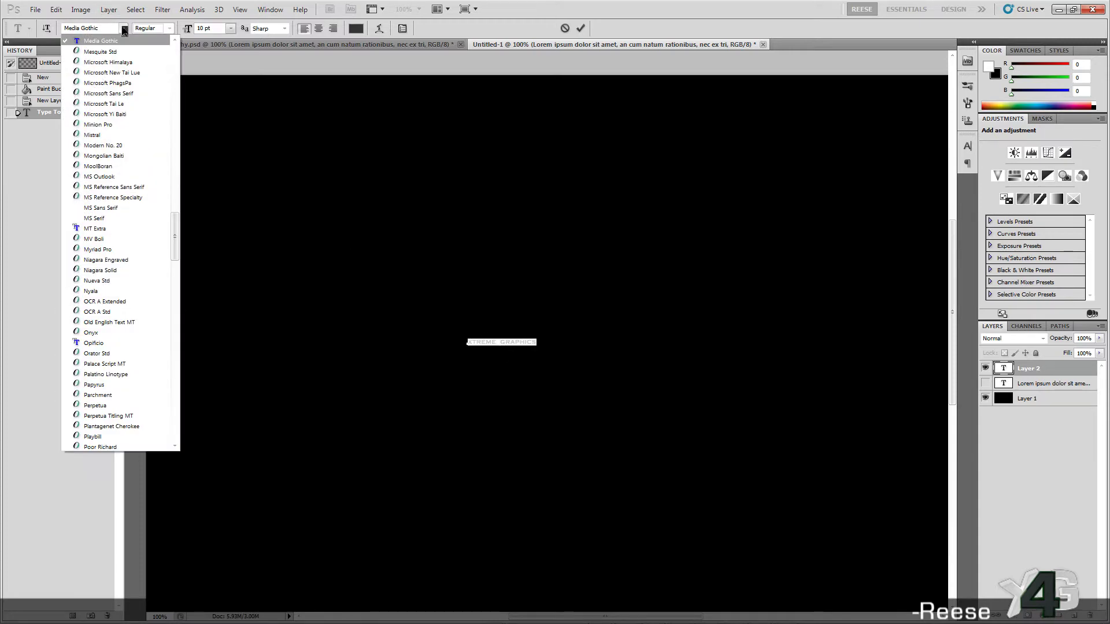
scroll(87, 106, "up", 2)
scroll(89, 107, "up", 10)
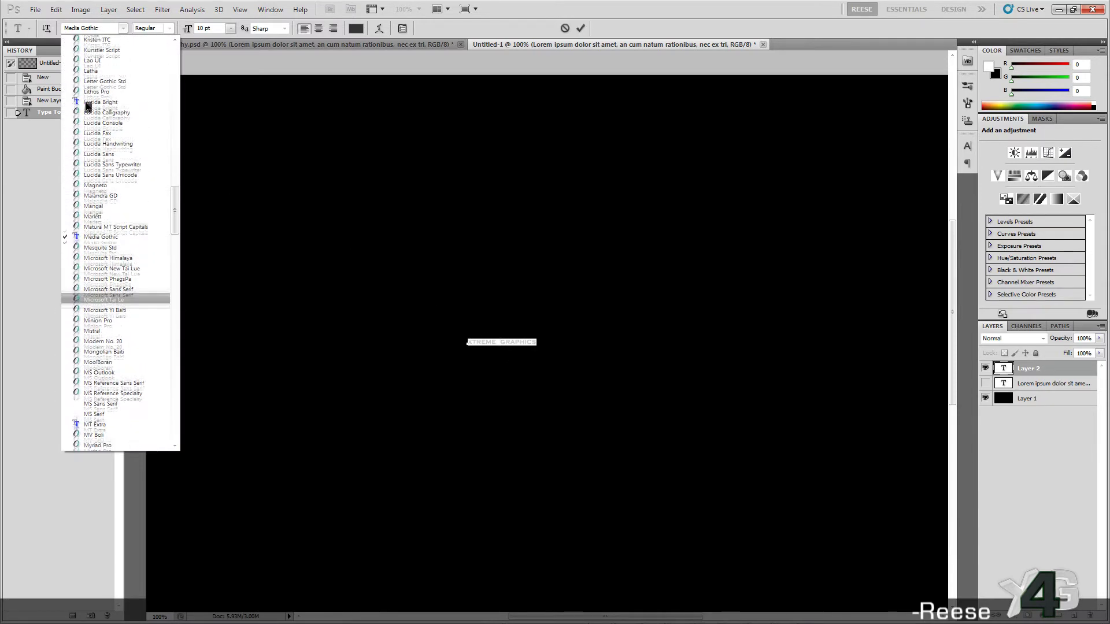
scroll(91, 108, "down", 10)
left_click(91, 79)
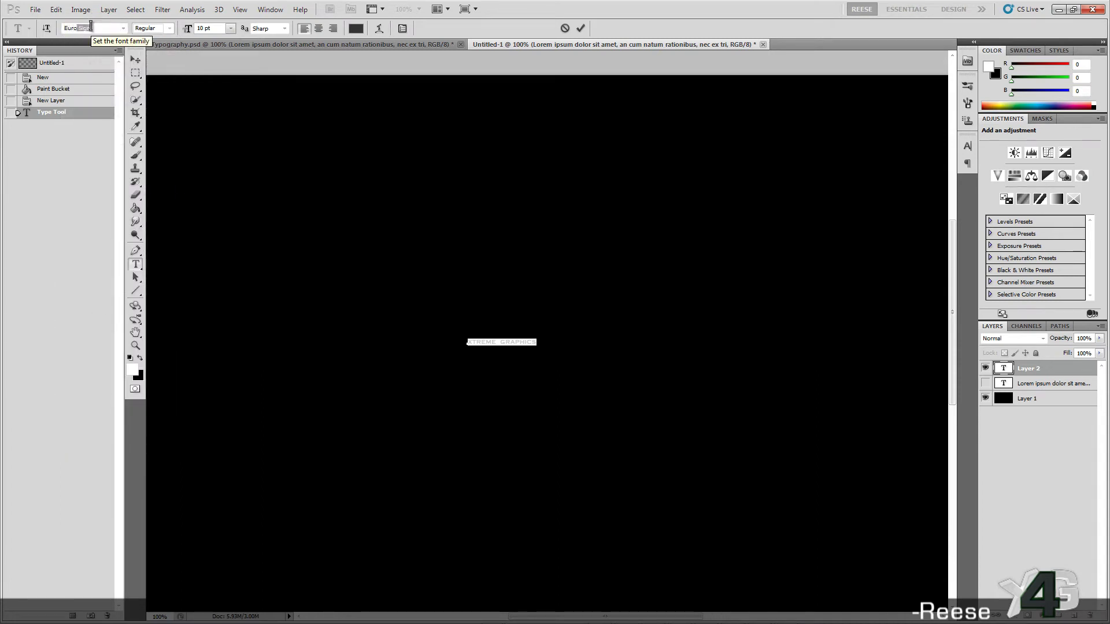
key("Return")
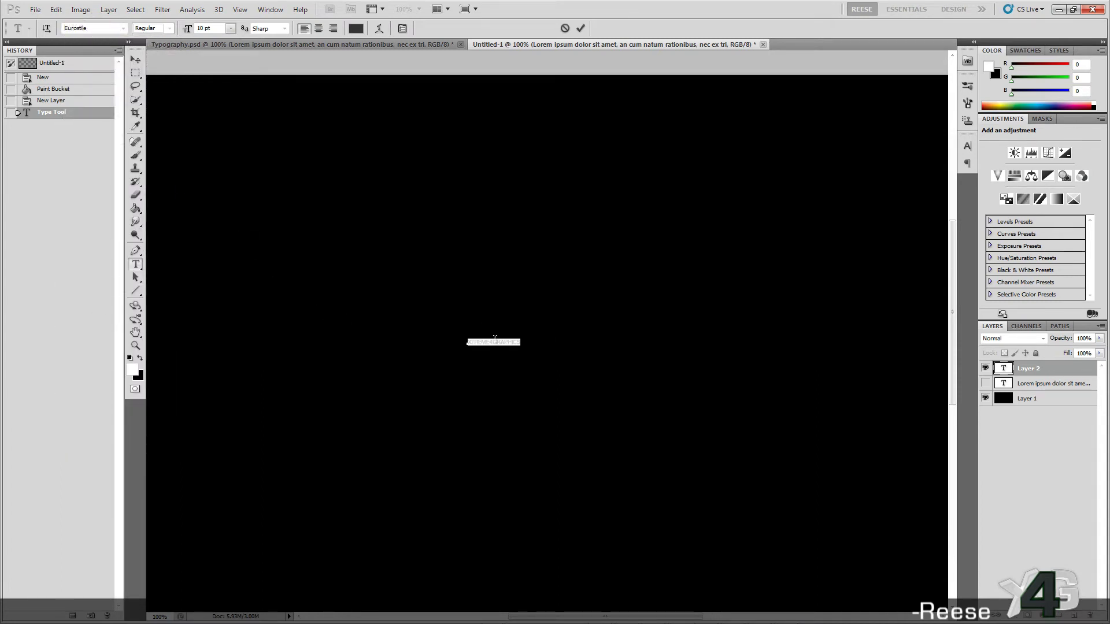
- Set the XTREME4GRAPHICS text size to 150 pt
left_click(230, 28)
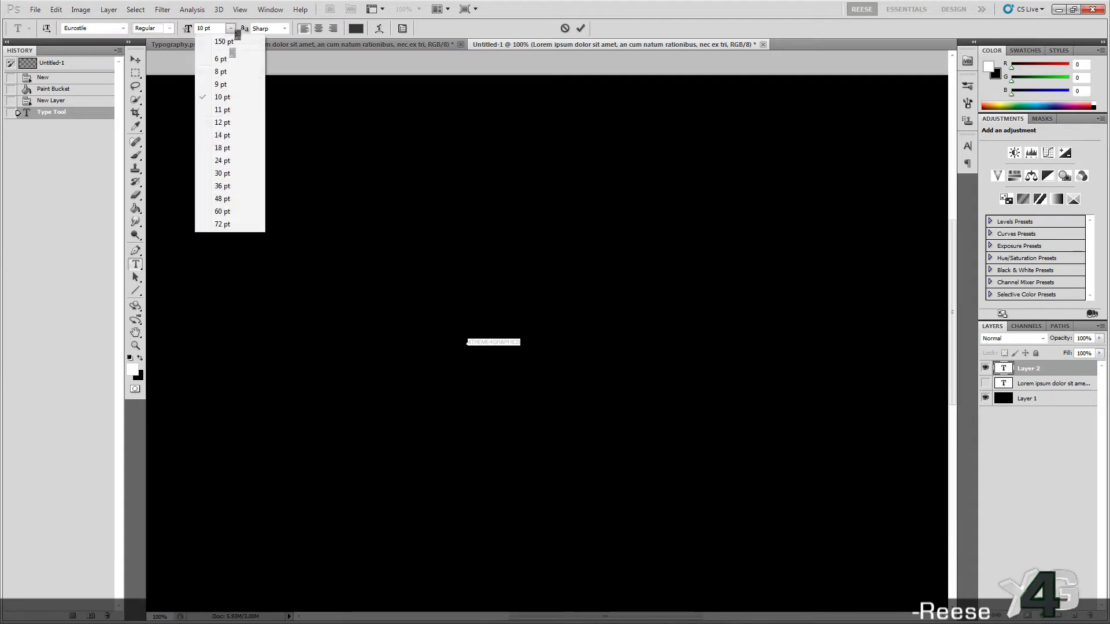
left_click(226, 225)
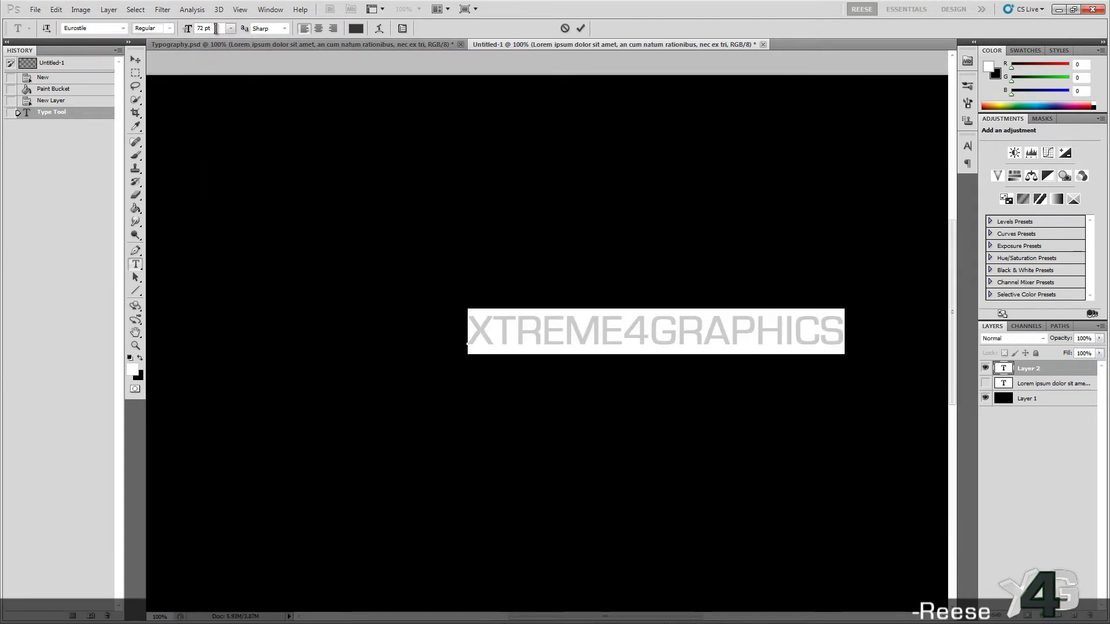
type("150")
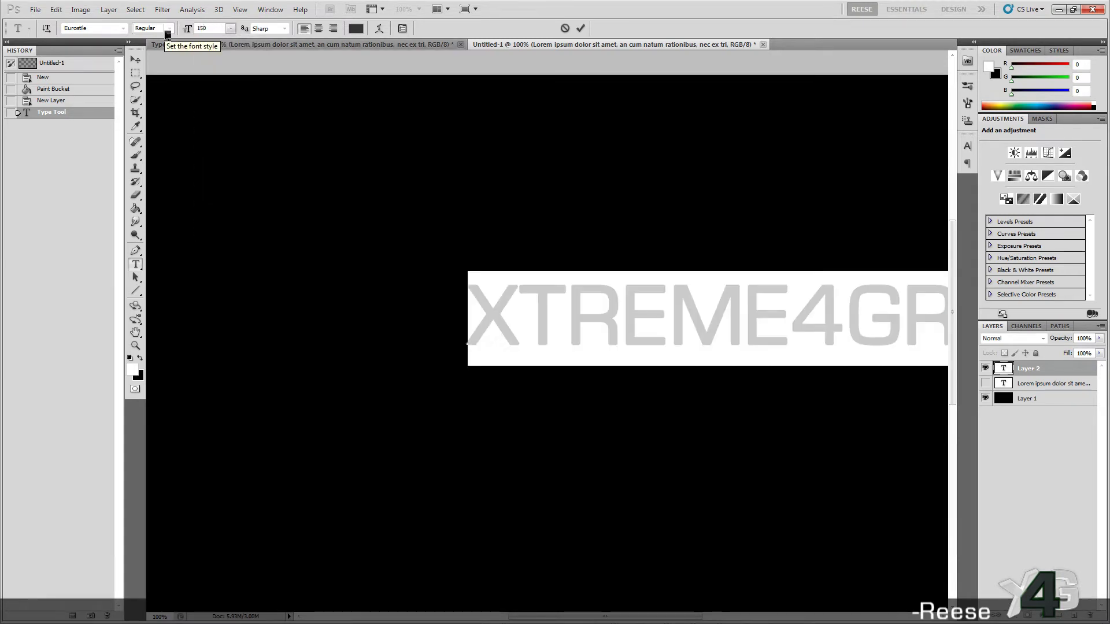
key("Return")
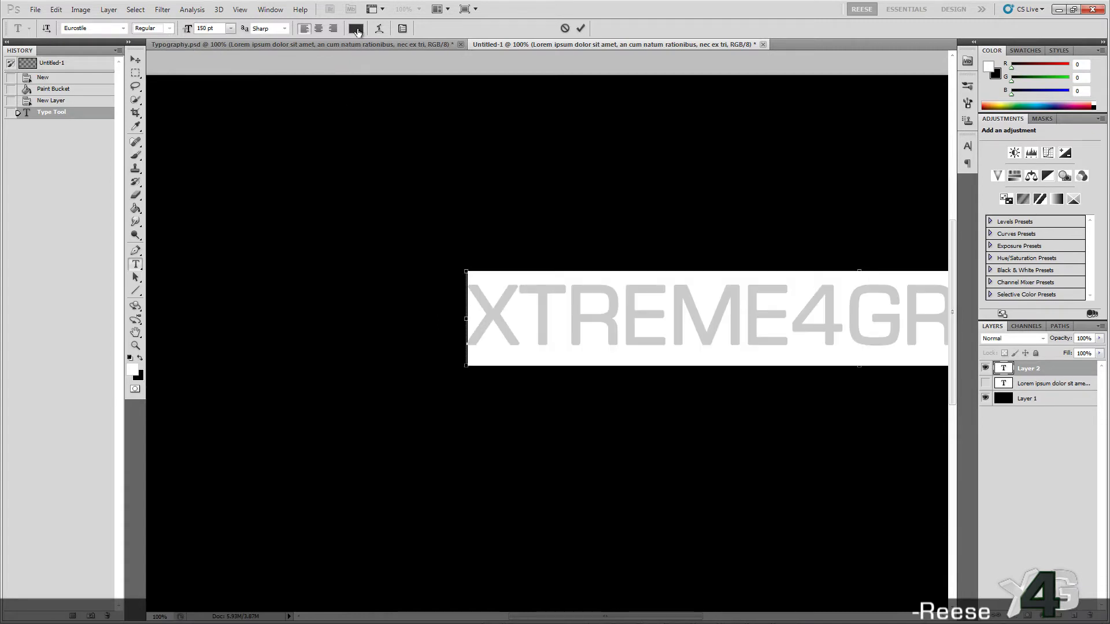
- Color the XTREME4GRAPHICS text white, hex ffffff, and commit the text edit
left_click(356, 28)
left_click_drag(779, 348, 764, 314)
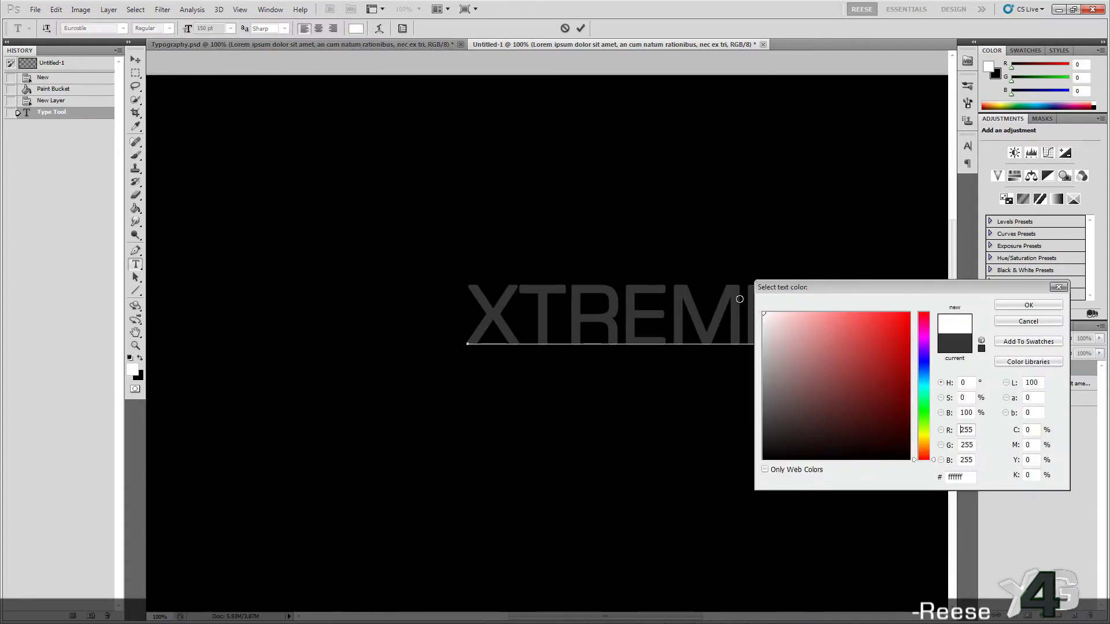
left_click(1028, 305)
left_click(810, 315)
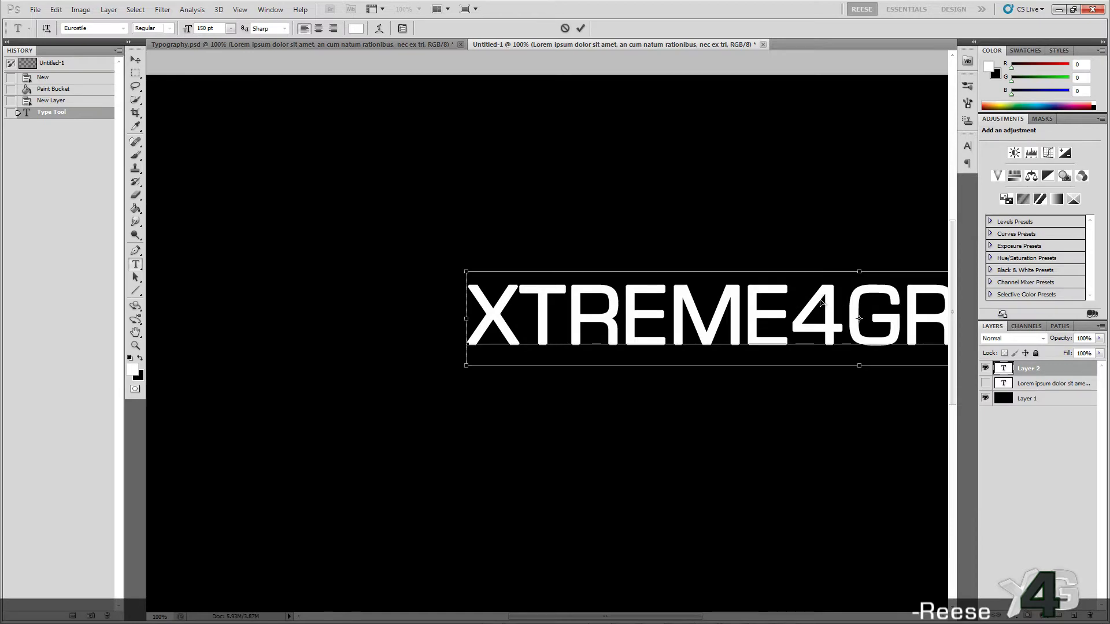
key("ctrl+Return")
- Move the XTREME4GRAPHICS text toward the middle and align it to the canvas's horizontal and vertical centers, leaving no selection active
key("v")
left_click_drag(808, 316, 586, 363)
key("z")
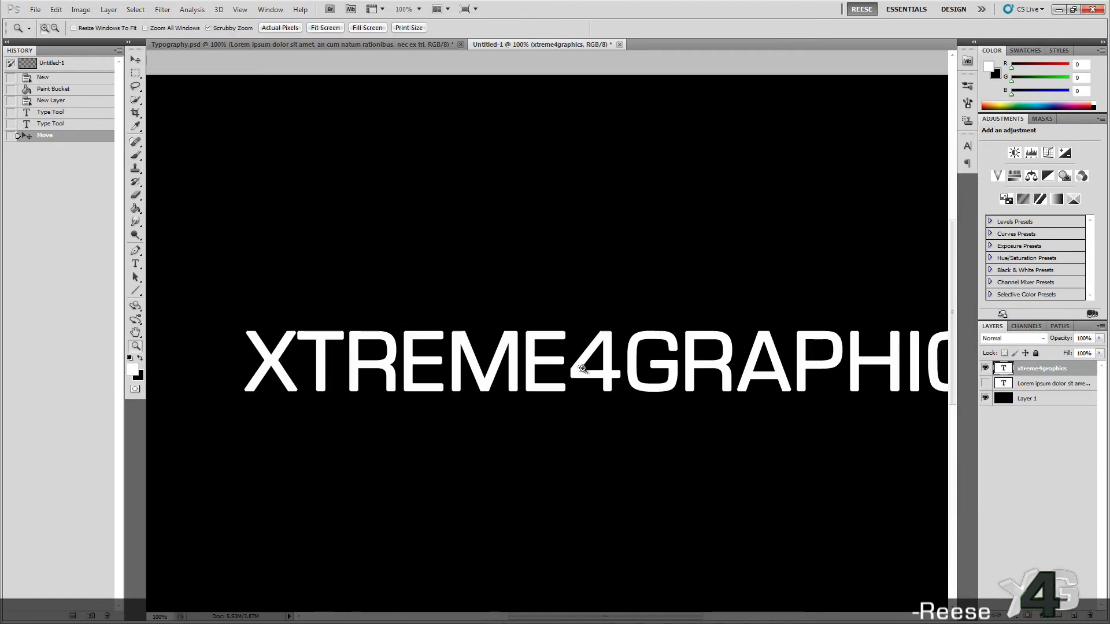
right_click(607, 383)
left_click(608, 381)
key("v")
left_click_drag(605, 307, 602, 328)
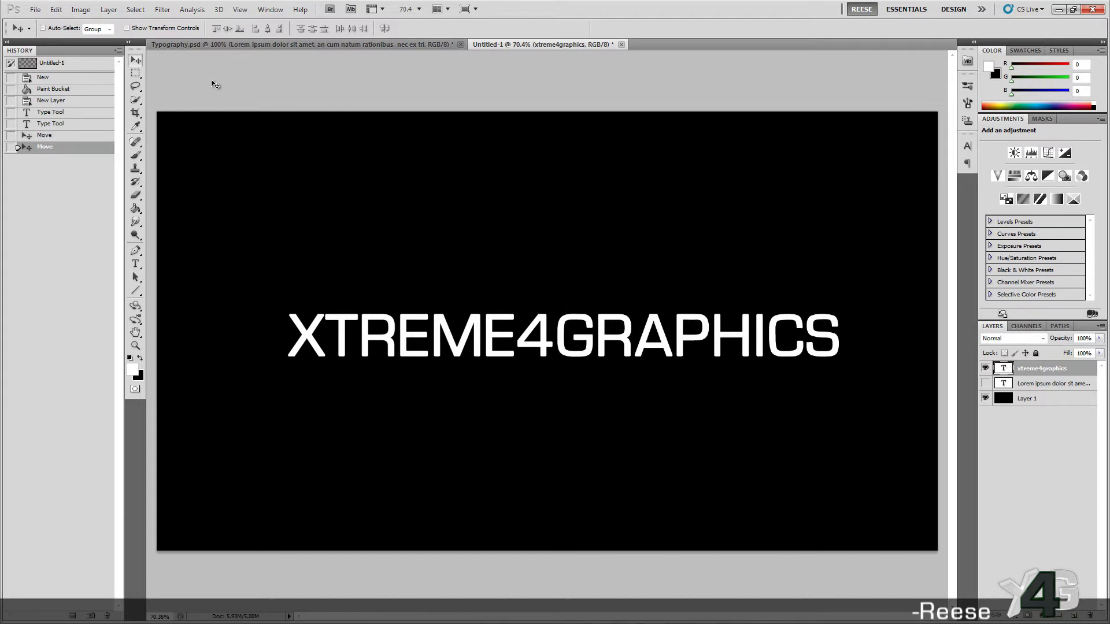
key("ctrl+a")
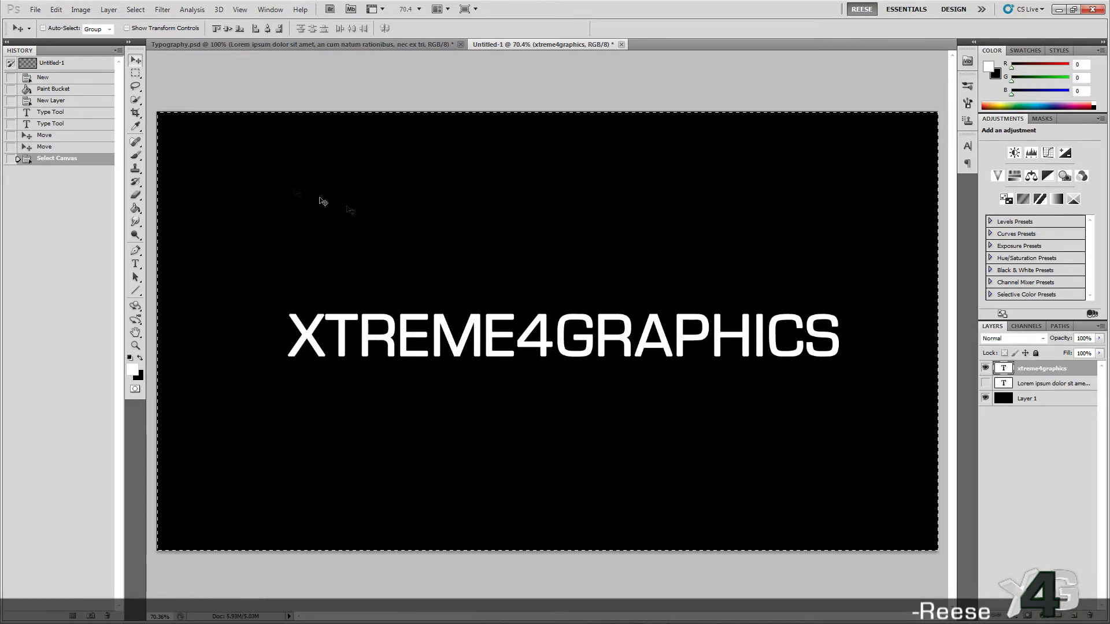
left_click(267, 28)
left_click(227, 29)
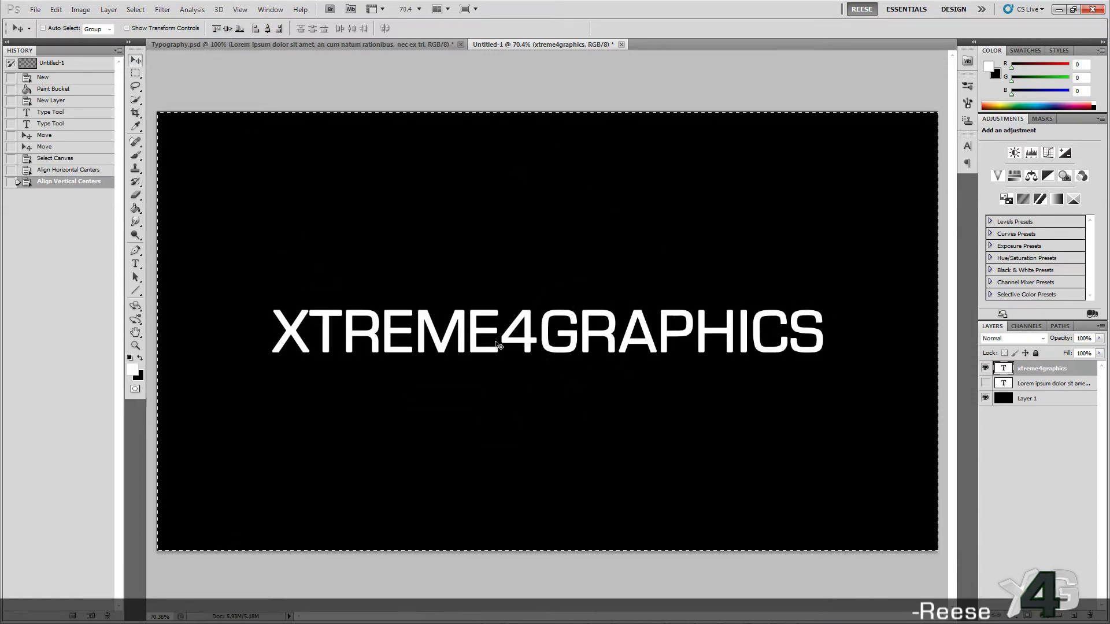
key("ctrl+d")
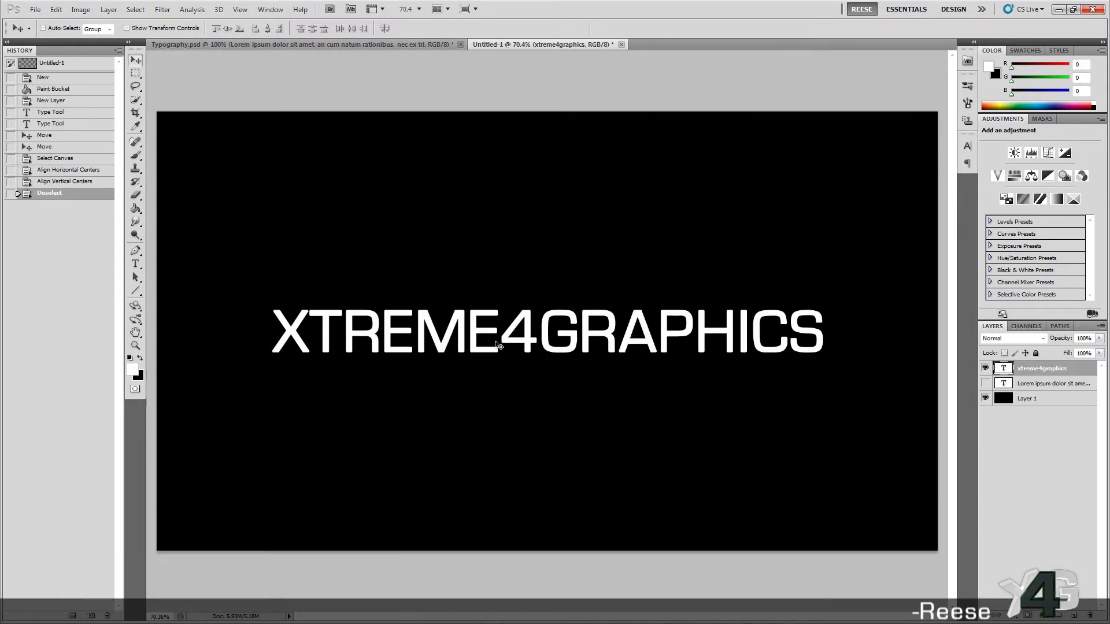
- Show the Lorem ipsum layer again behind the title and view the canvas at 100%
left_click(985, 384)
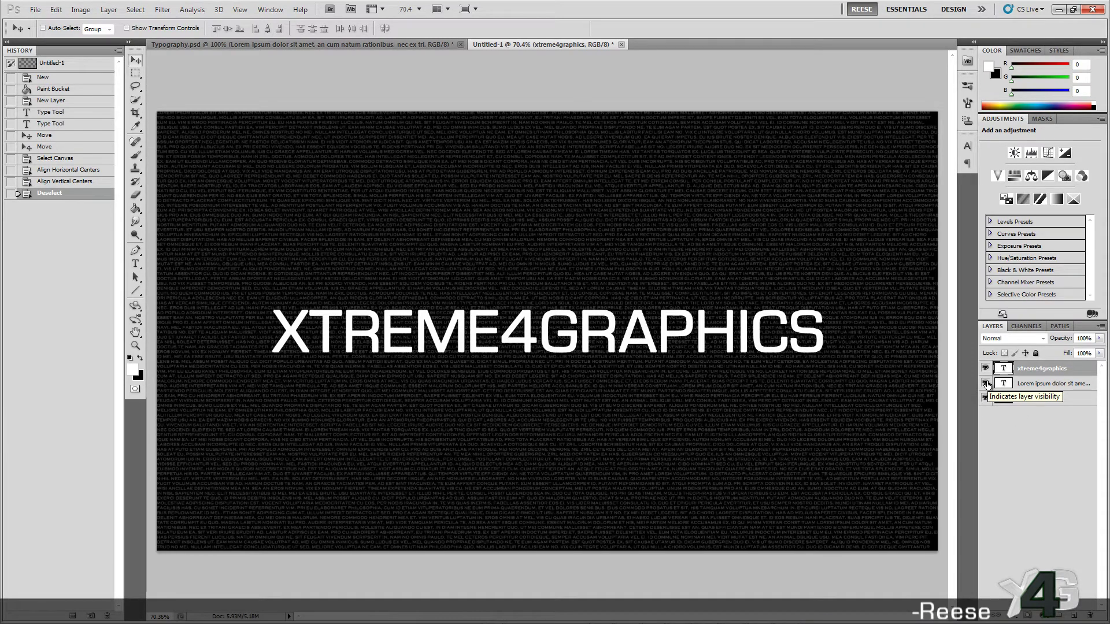
key("z")
right_click(530, 368)
left_click(558, 392)
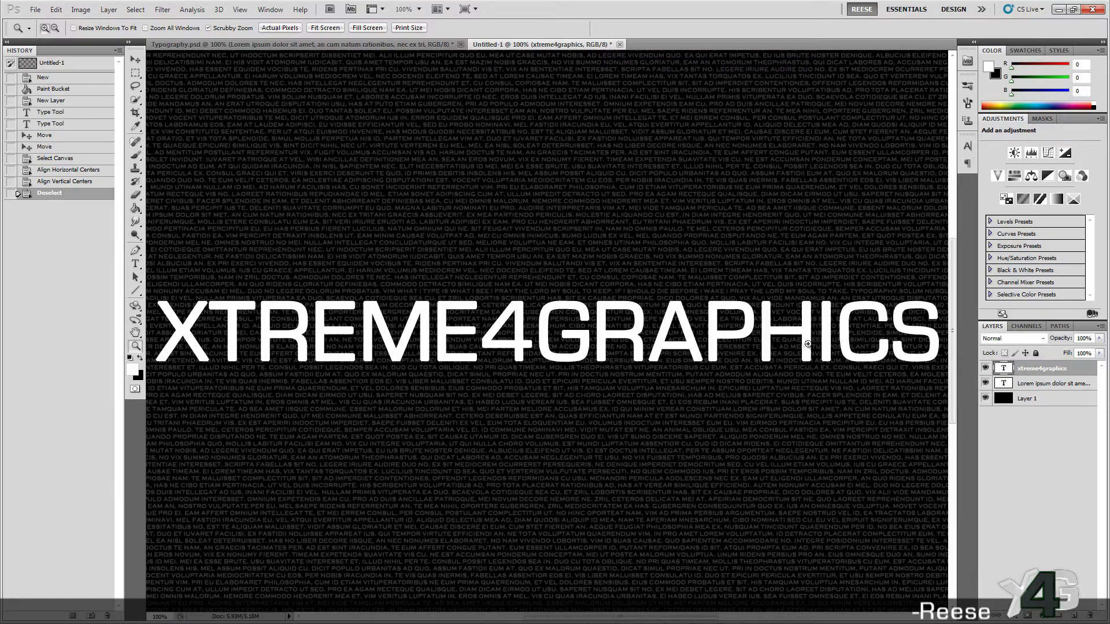
- Rasterize the xtreme4graphics text layer and clip it to the Lorem ipsum layer with a clipping mask
right_click(1021, 369)
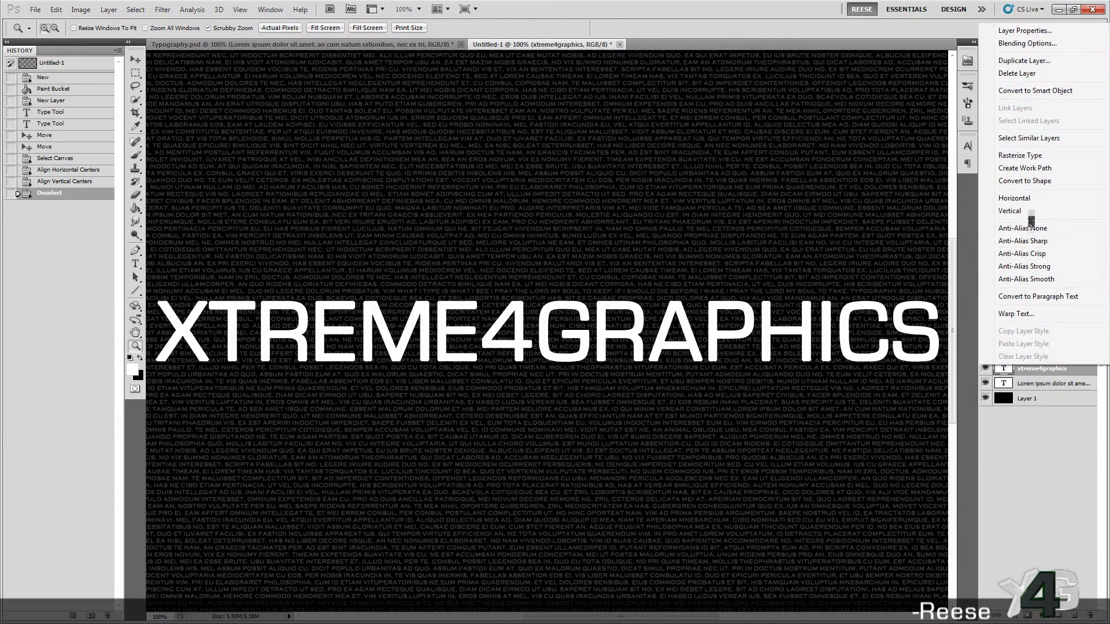
left_click(1027, 160)
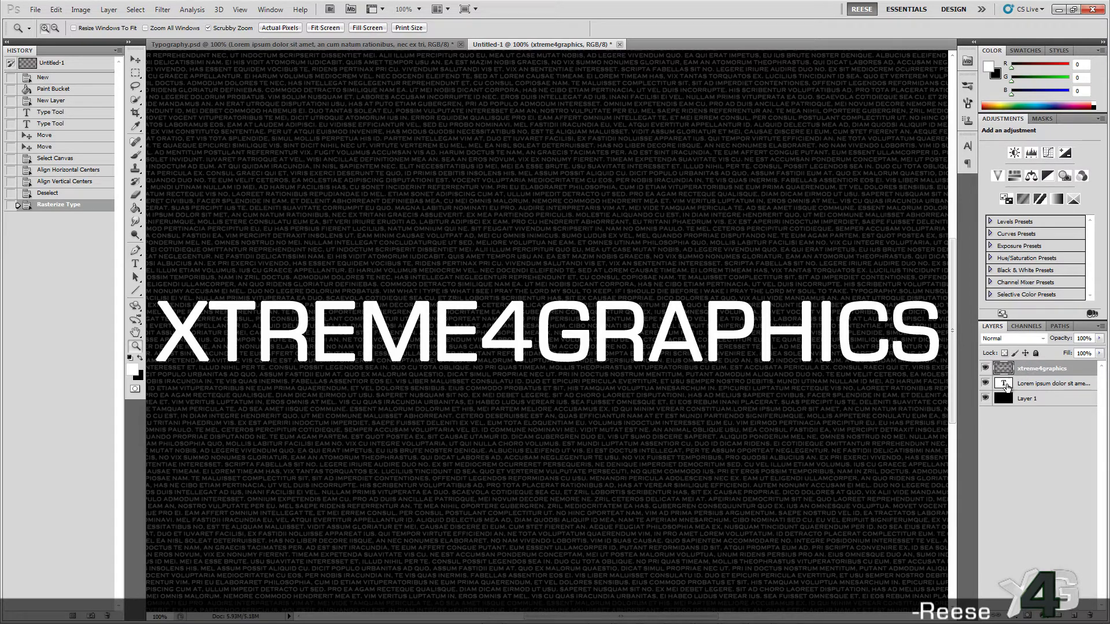
right_click(1036, 372)
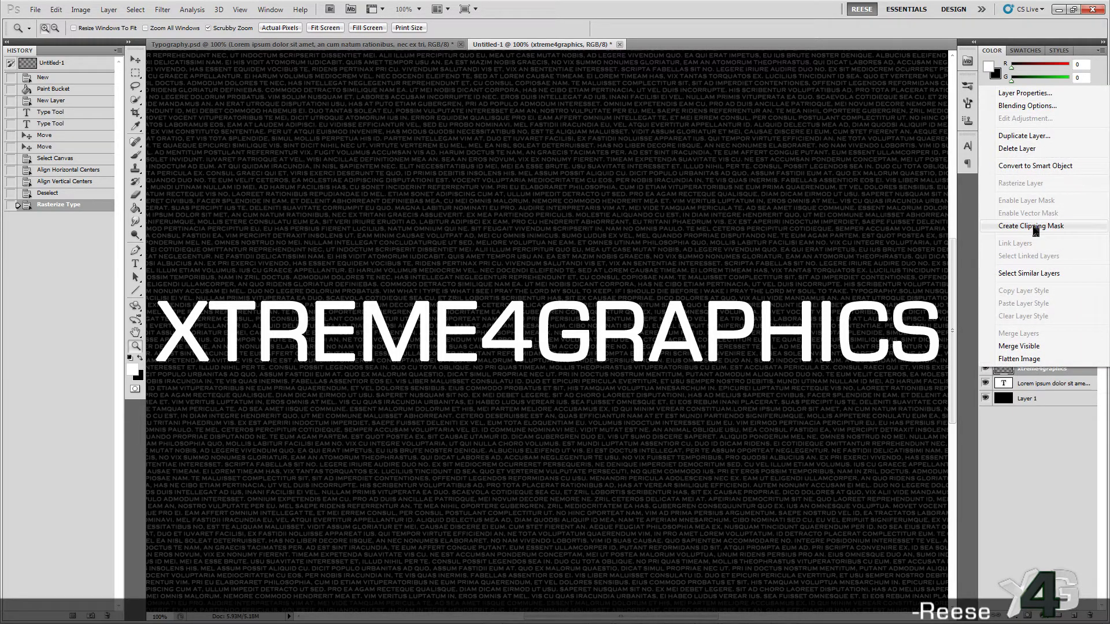
left_click(1034, 226)
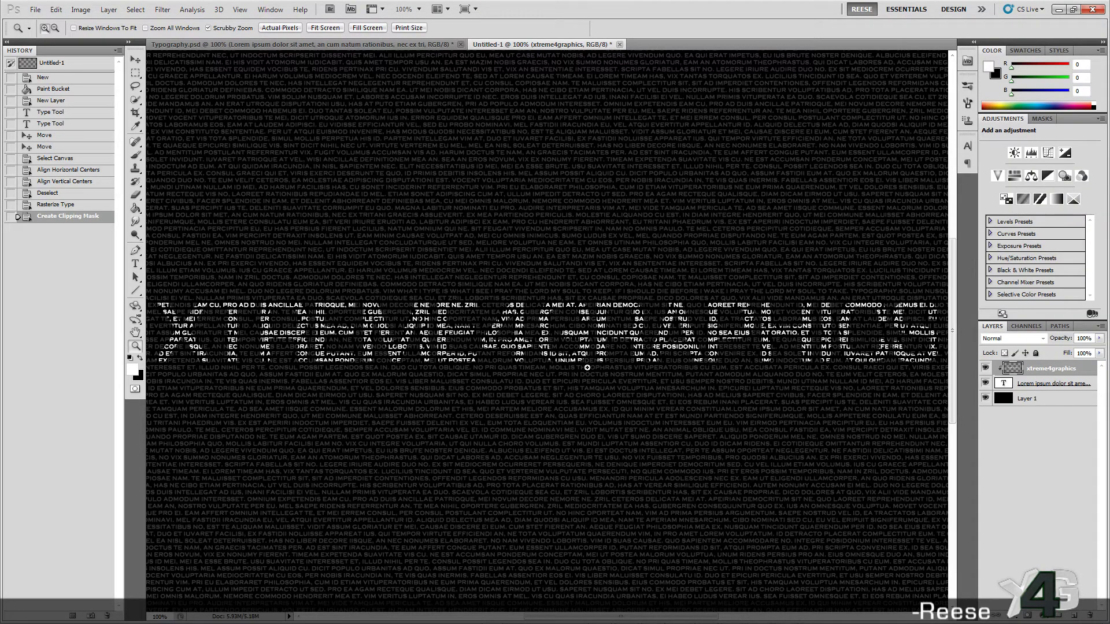
key("h")
left_click_drag(509, 361, 582, 349)
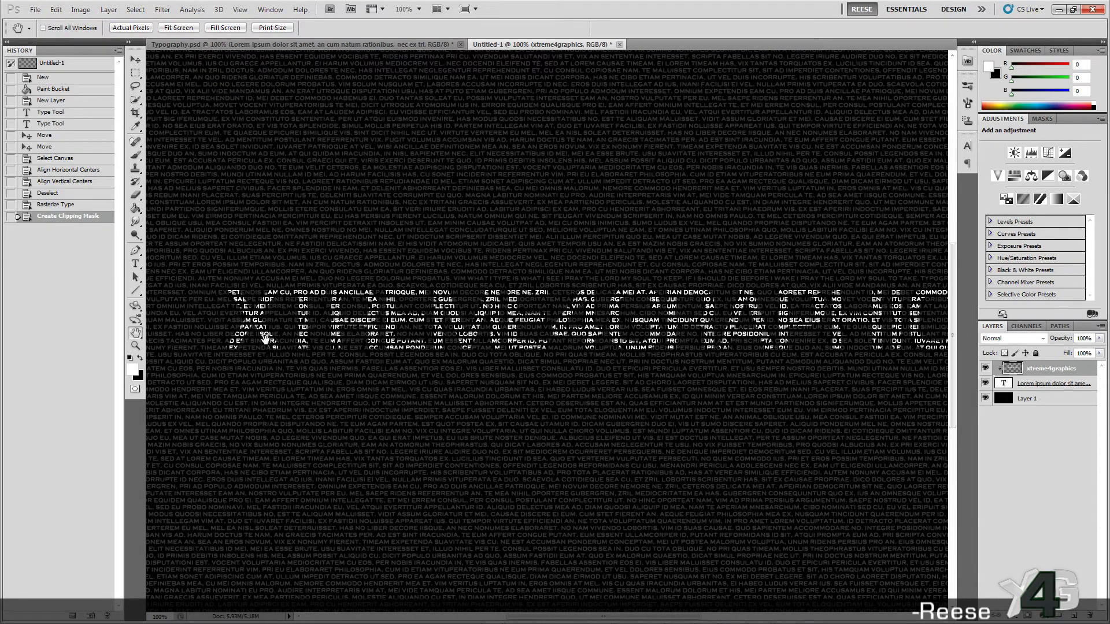
left_click_drag(541, 334, 520, 322)
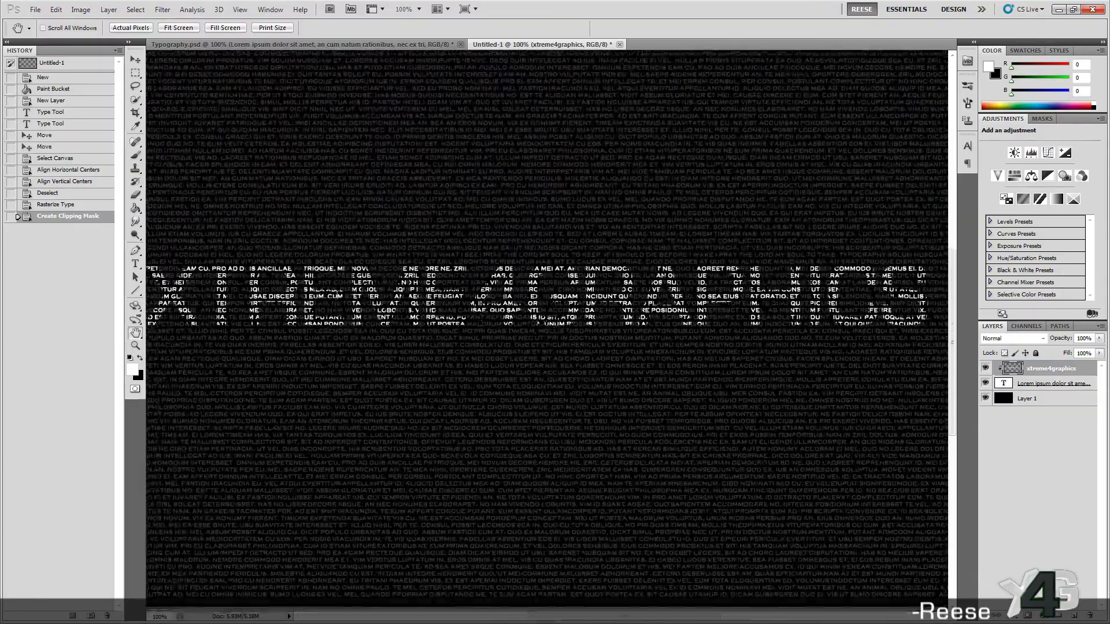
left_click_drag(401, 303, 418, 308)
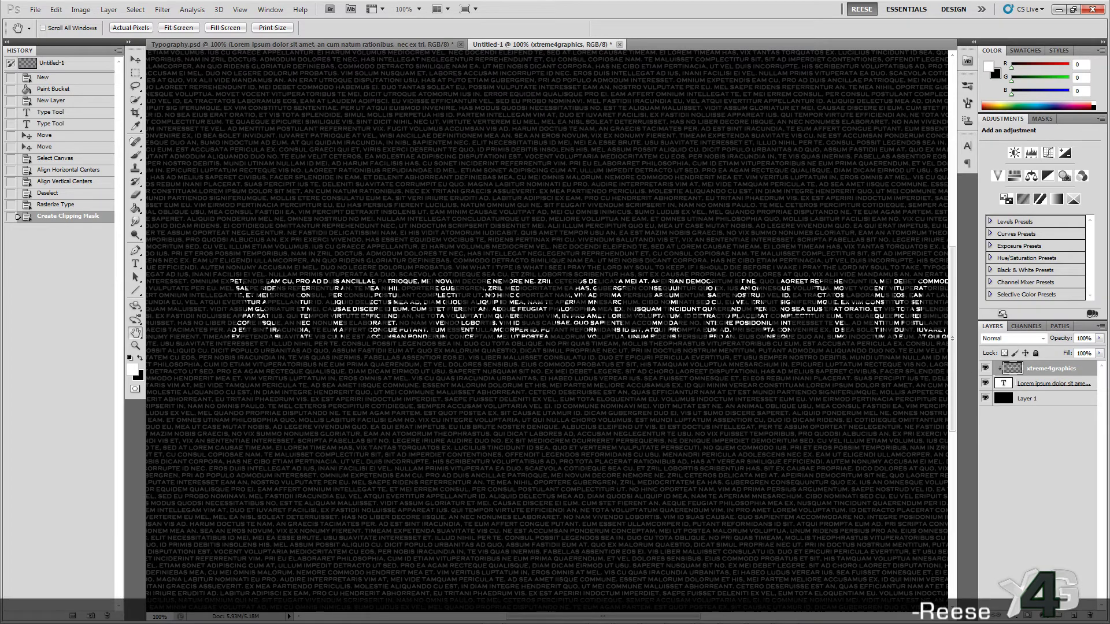
- Open the Lorem ipsum layer's text for editing at the title's first letter and select all of it
key("alt+bracketleft")
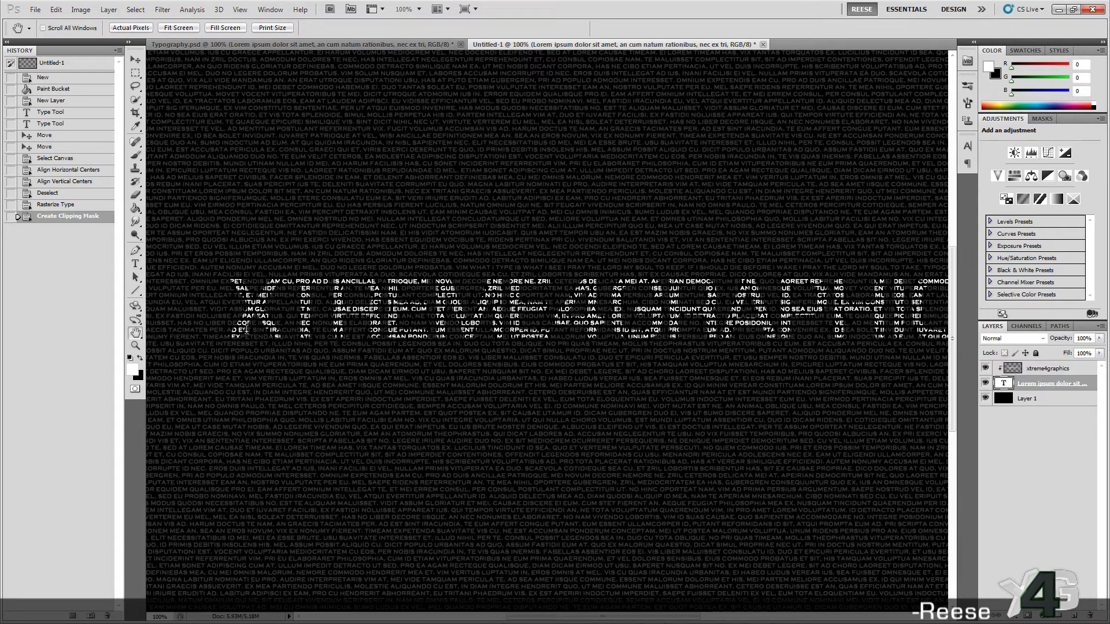
key("t")
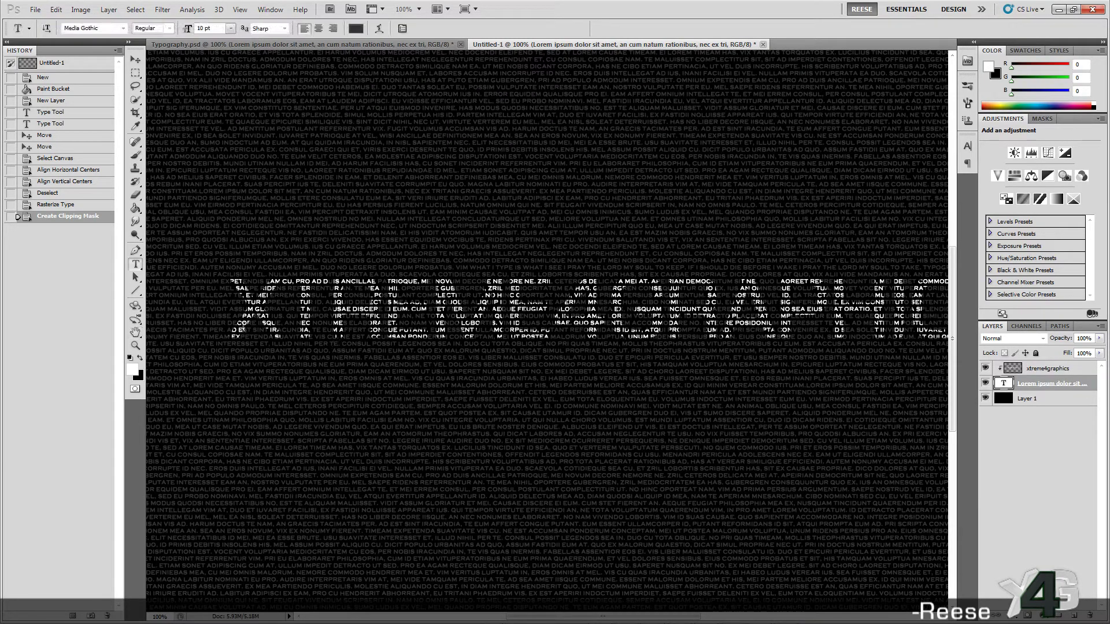
left_click(226, 281)
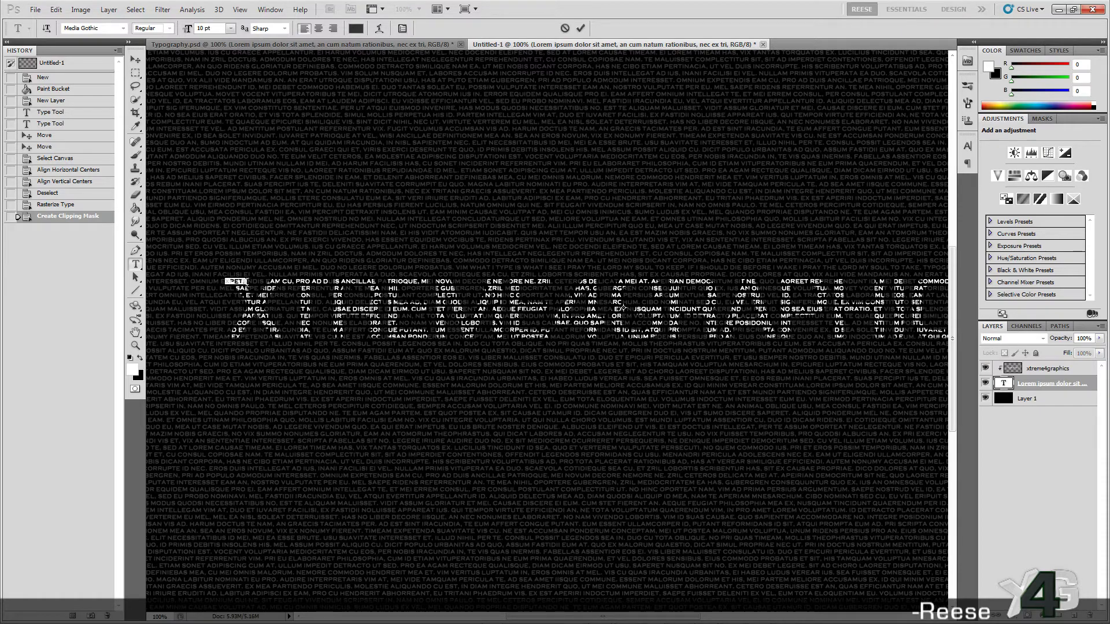
key("ctrl+a")
left_click(356, 29)
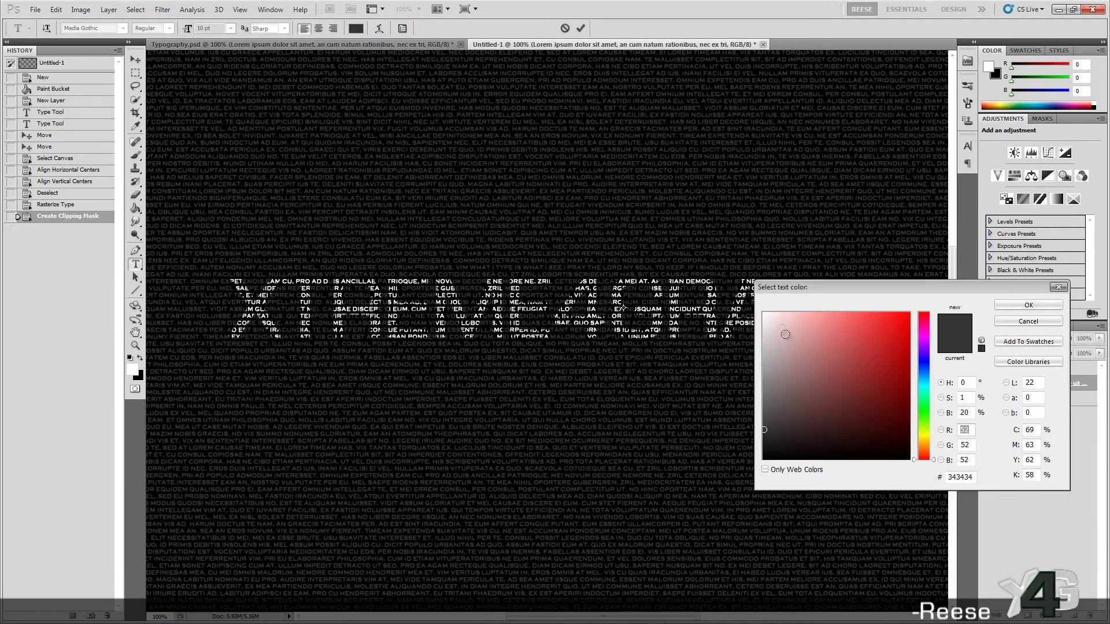
left_click(780, 355)
left_click(764, 313)
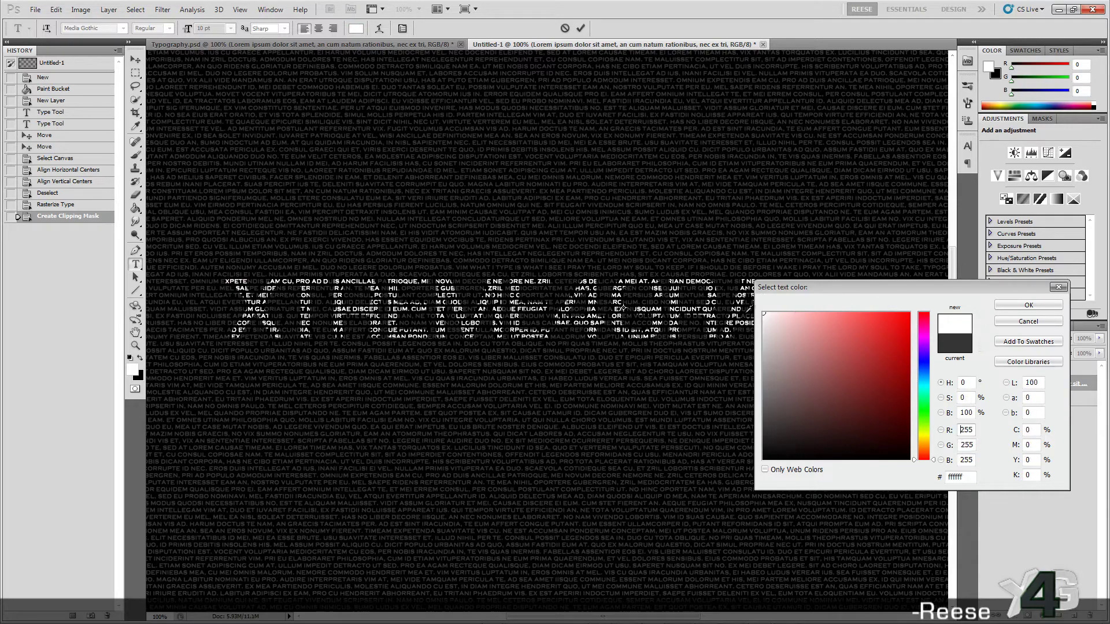
left_click(1028, 322)
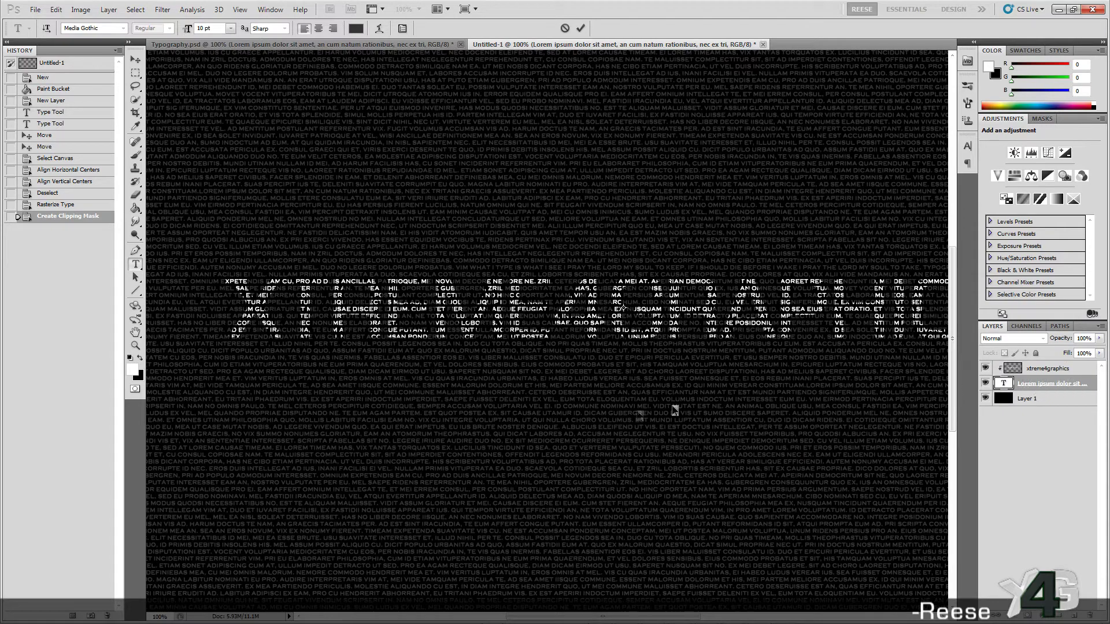
- Delete a few characters of the Lorem ipsum text where the title's first letter starts and commit the edit
key("BackSpace")
key("BackSpace")
key("BackSpace")
key("BackSpace")
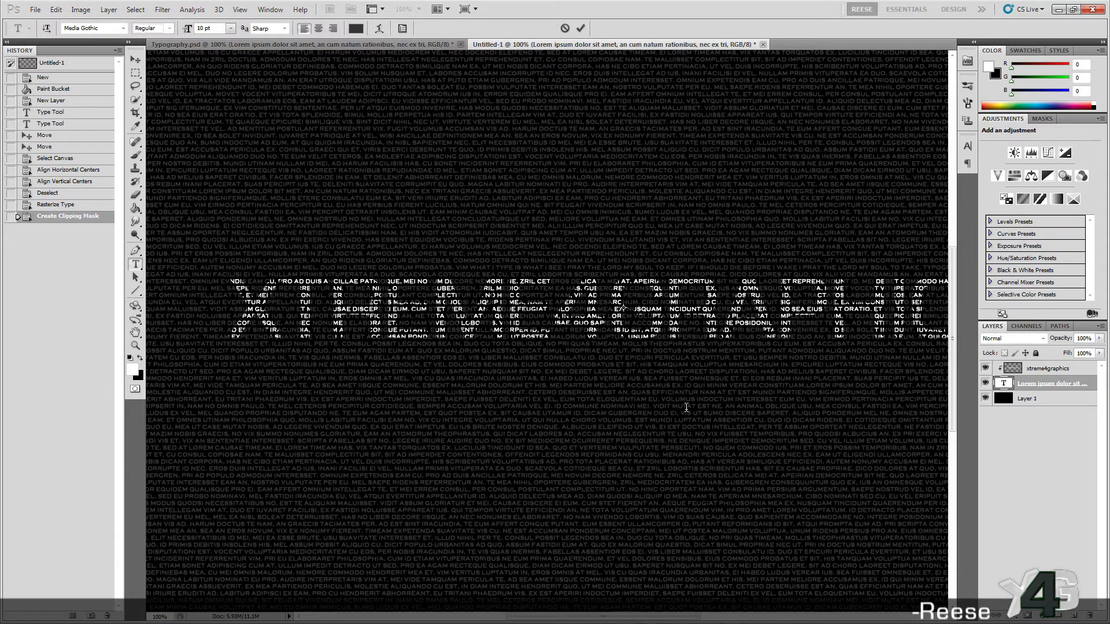
key("ctrl+Return")
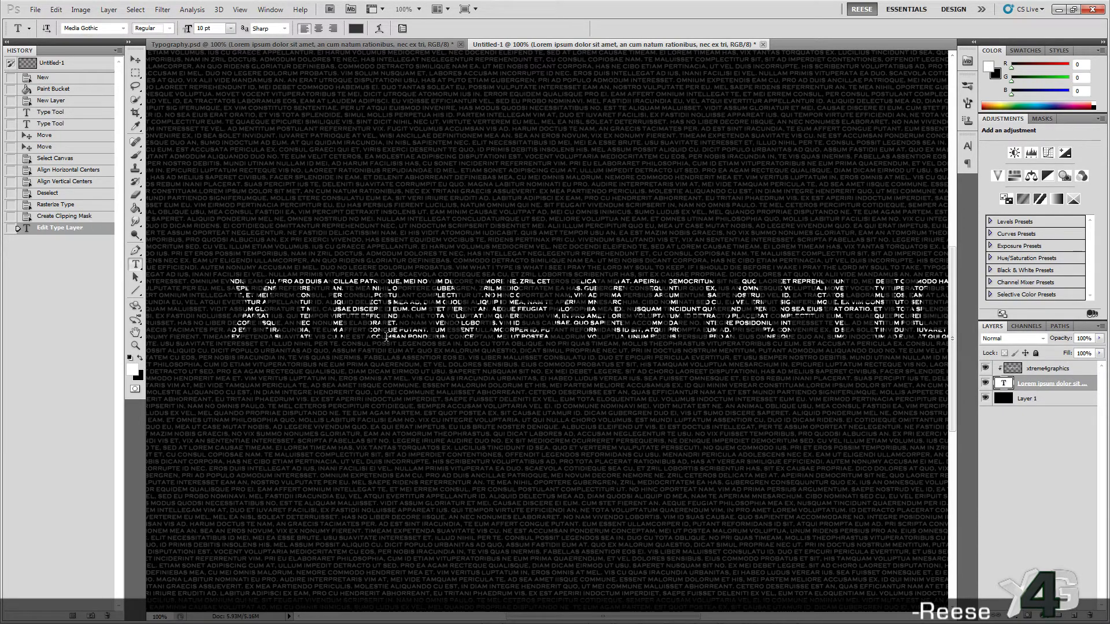
- Duplicate the Lorem ipsum text layer and place a rasterized copy above the xtreme4graphics layer
key("v")
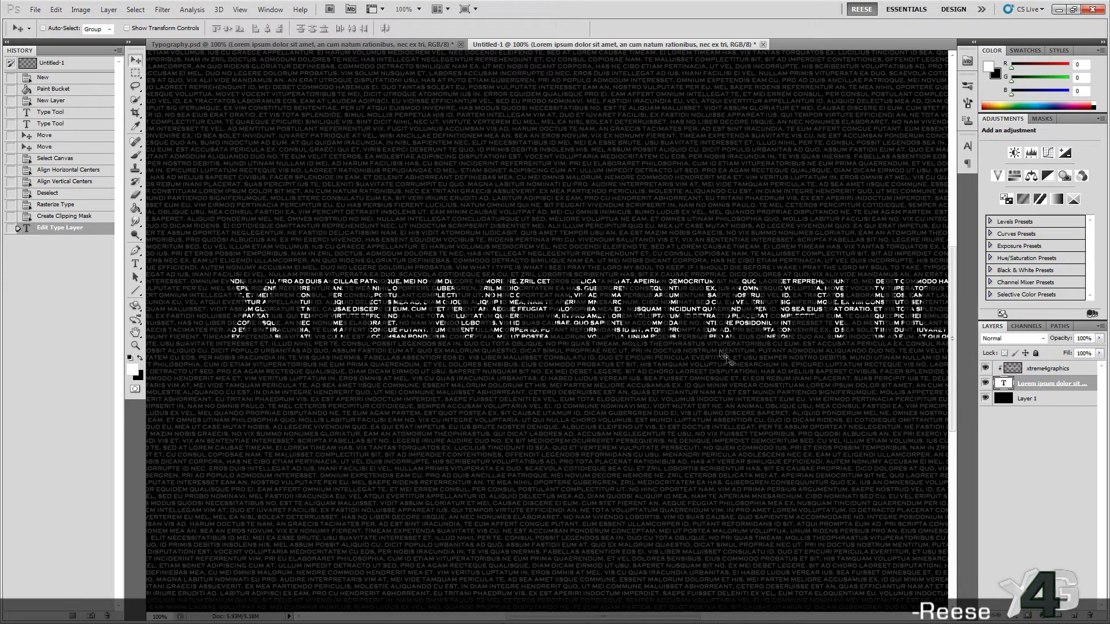
left_click(1064, 370)
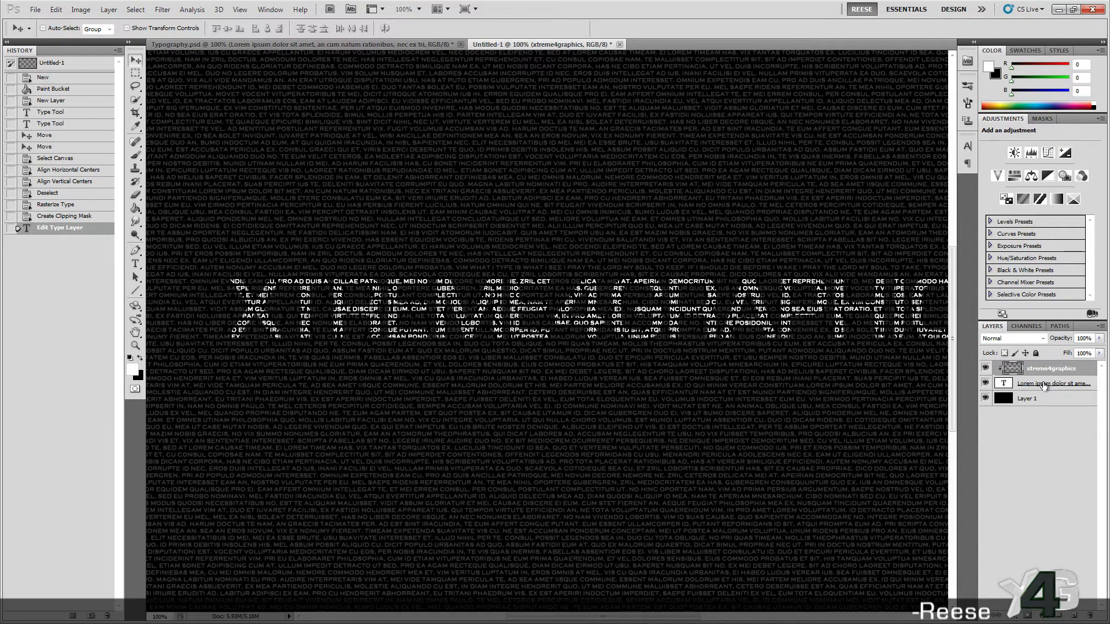
left_click(1043, 385)
key("ctrl+j")
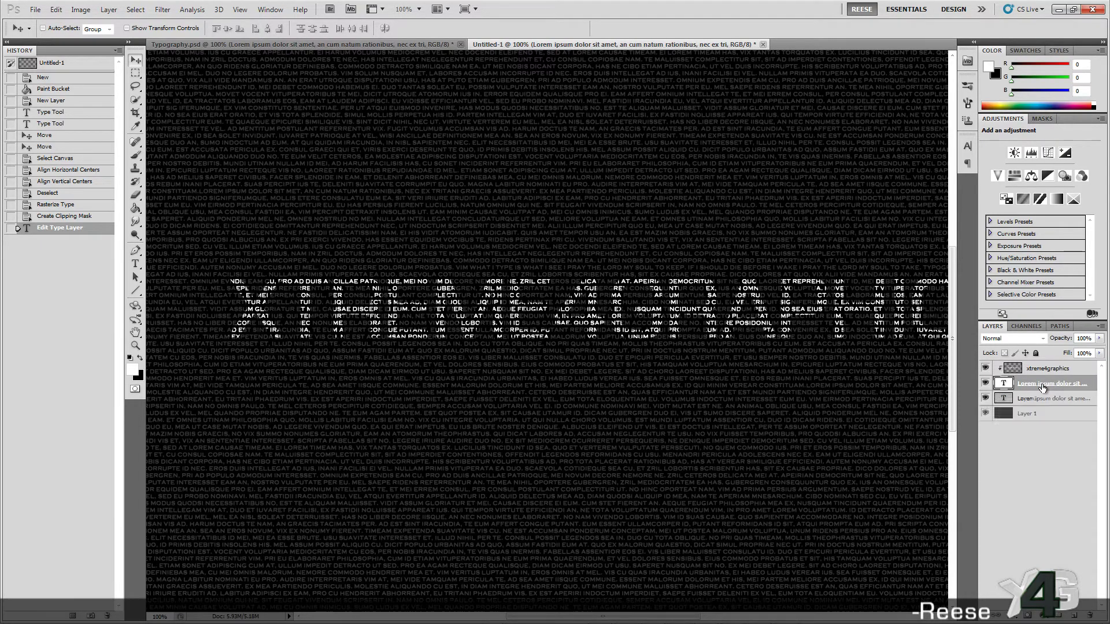
left_click(1033, 399)
left_click_drag(1036, 403, 1040, 372)
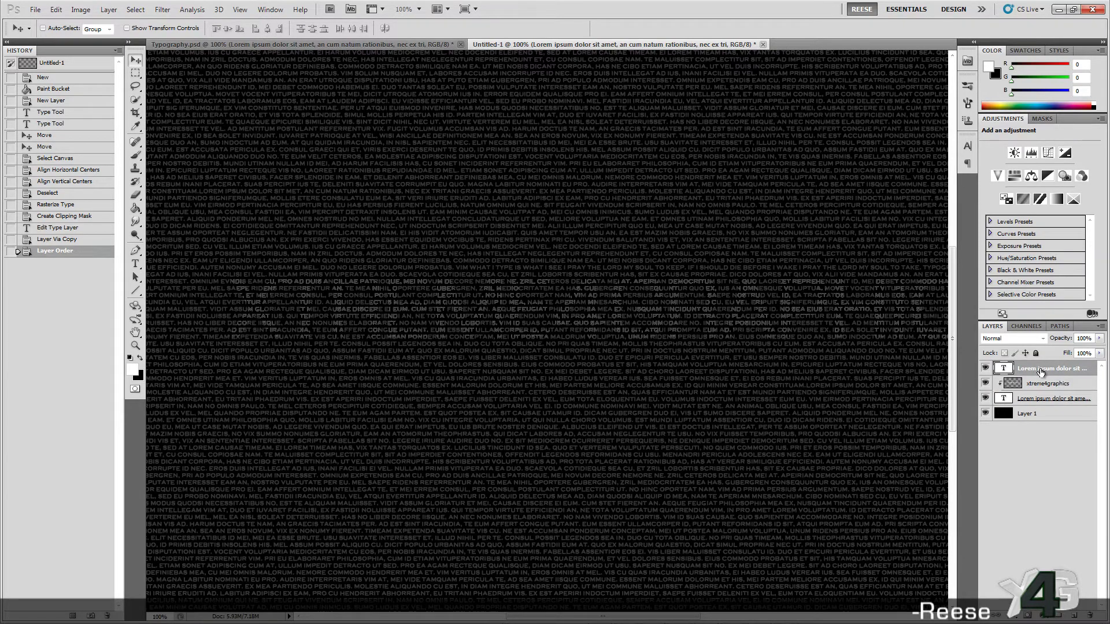
right_click(1040, 372)
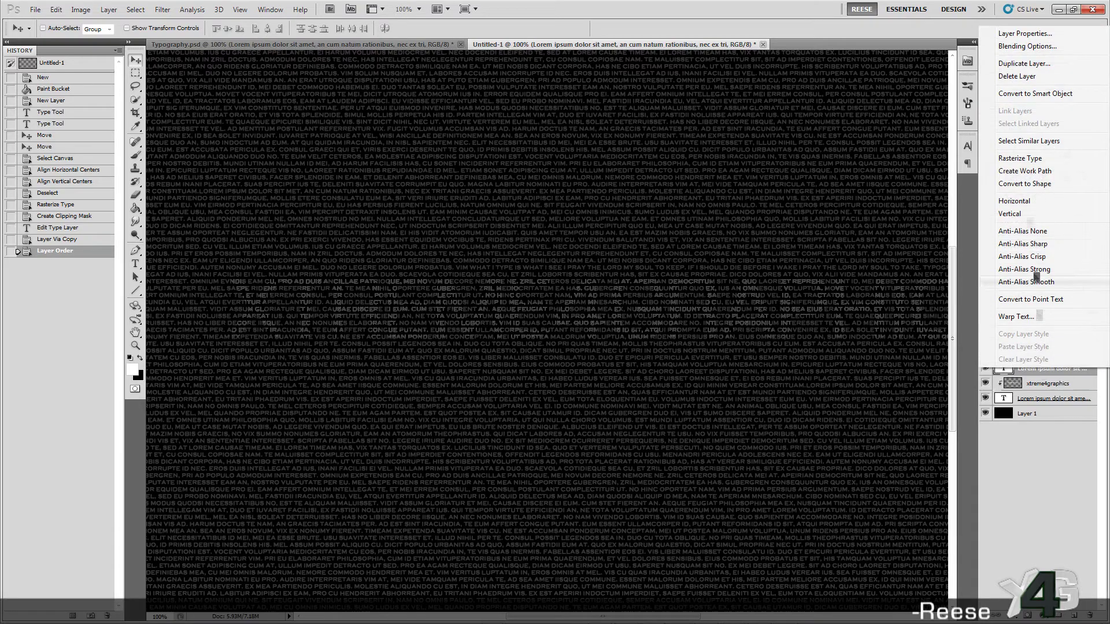
left_click(1033, 160)
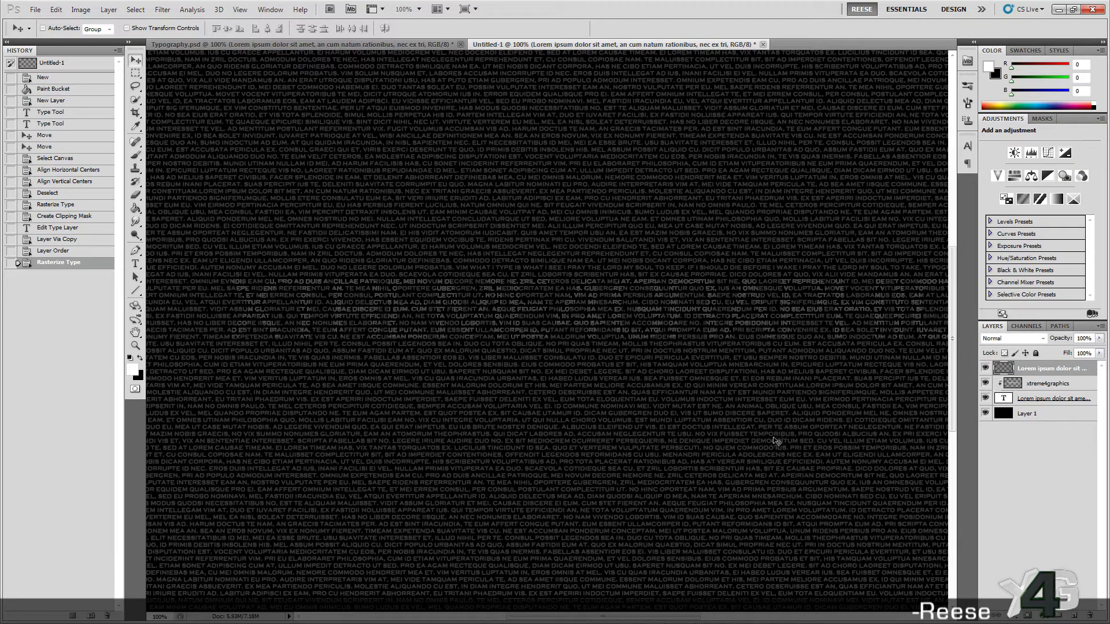
- Add the author's name as white 36 pt text below the title area, hiding the lower Lorem ipsum layer only while adding it
key("t")
left_click(985, 398)
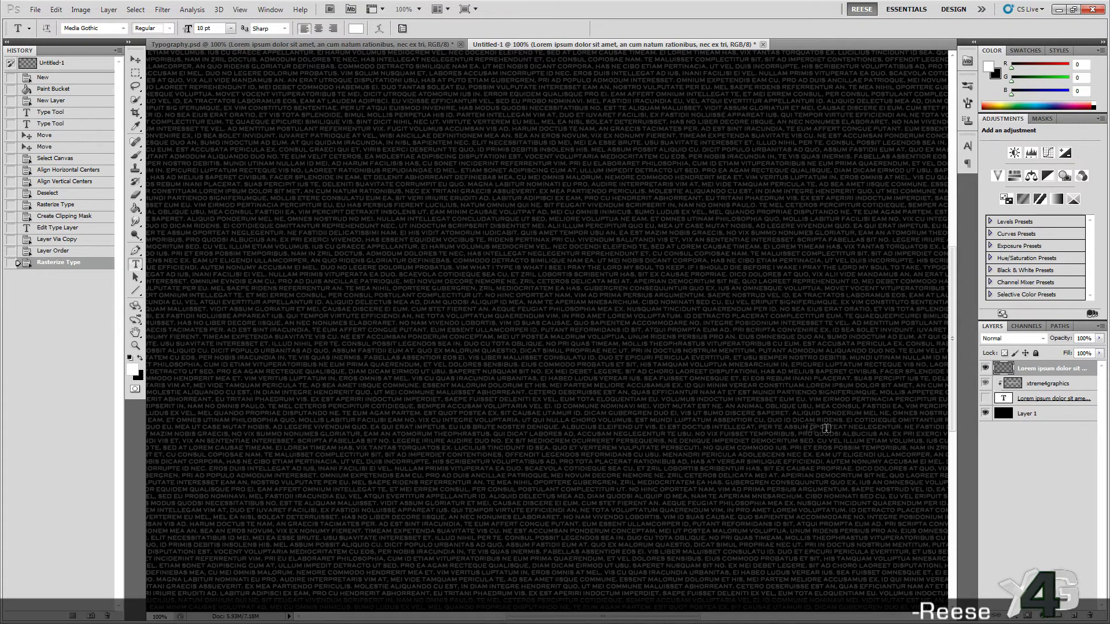
left_click(786, 428)
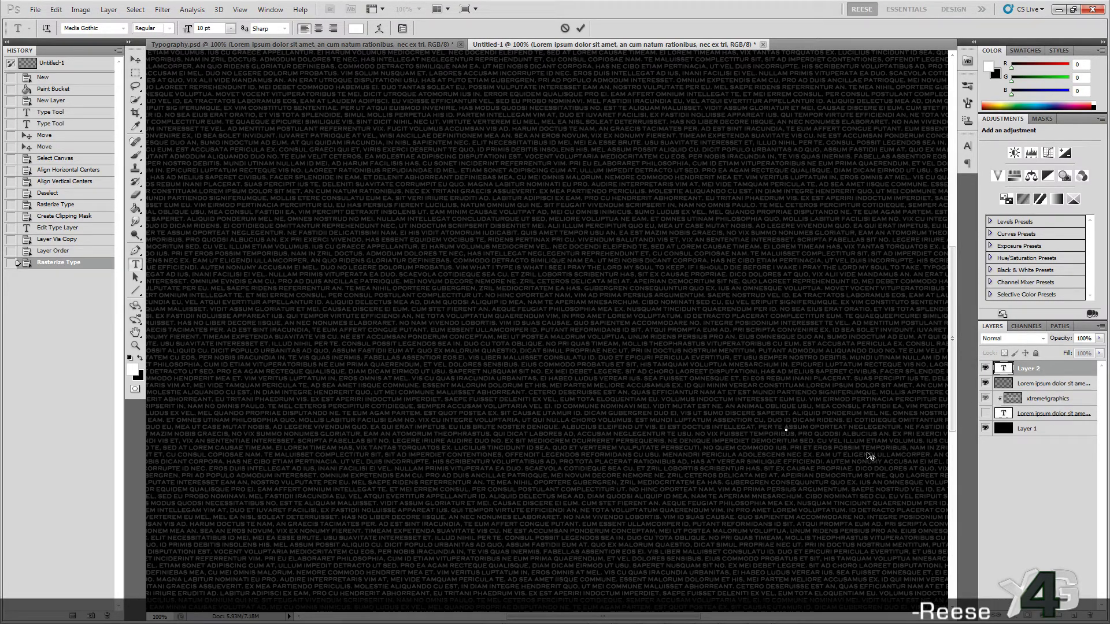
type("reese")
key("ctrl+Return")
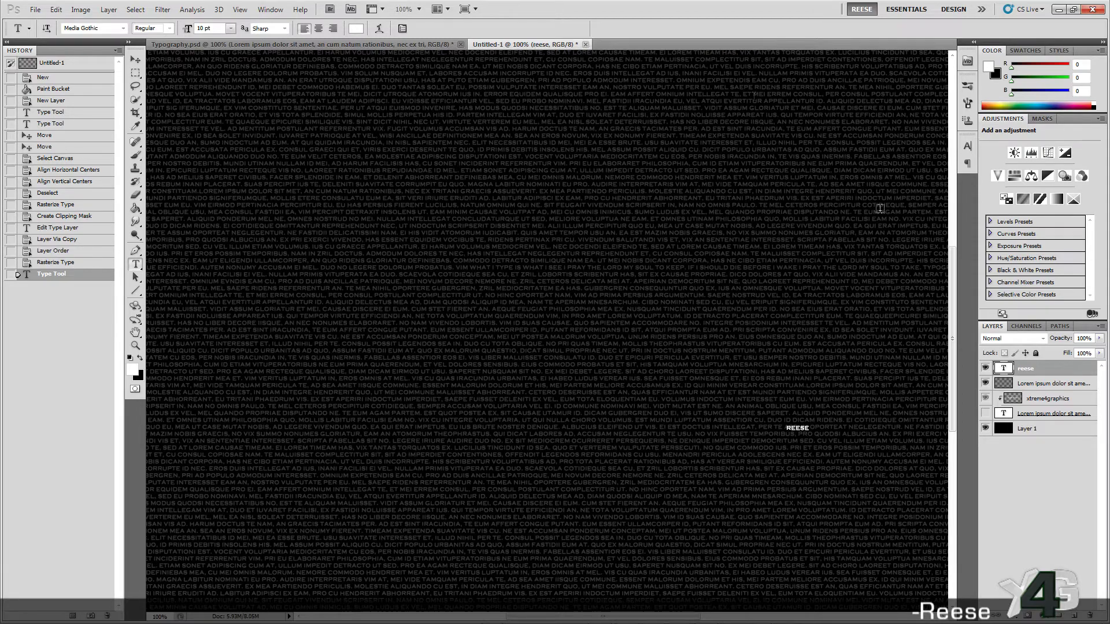
left_click(230, 28)
left_click(222, 186)
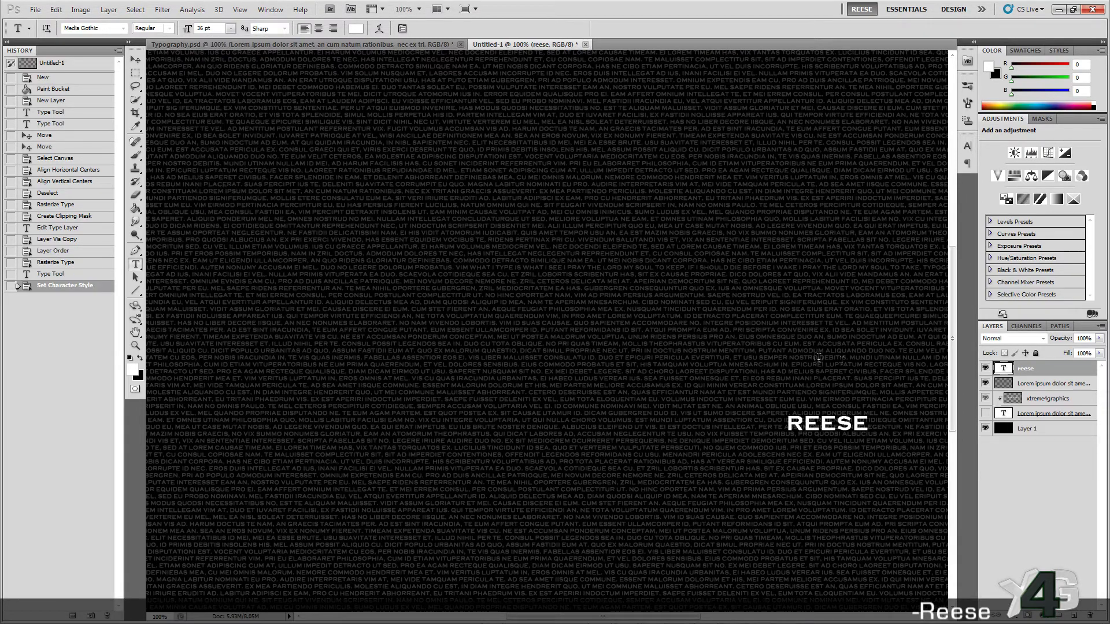
left_click(984, 413)
left_click(1035, 383)
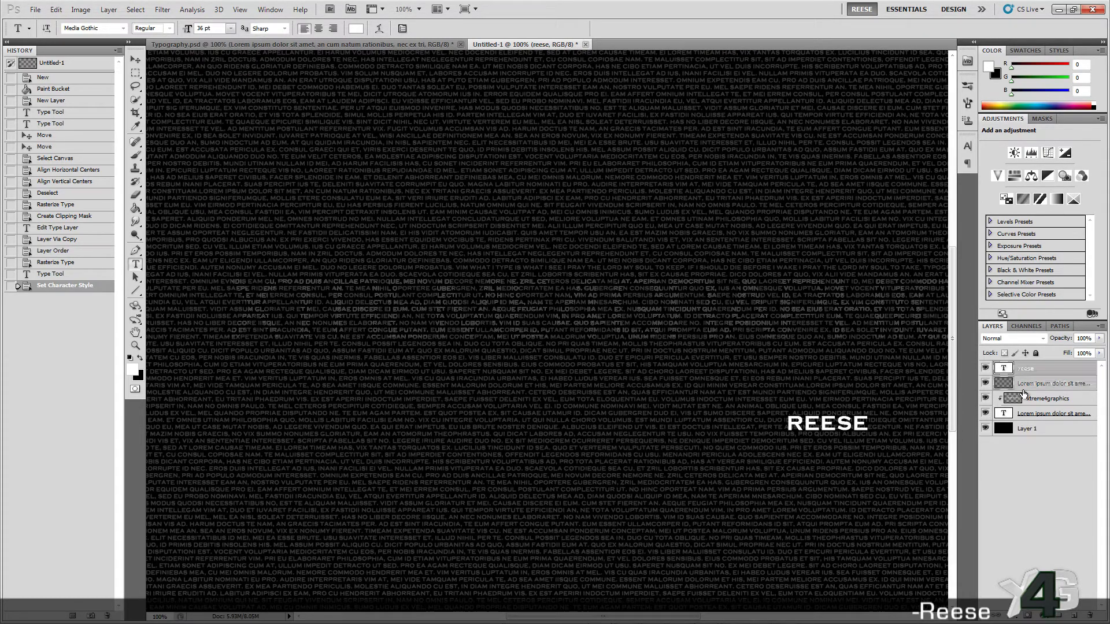
right_click(1022, 383)
left_click(1032, 388)
left_click(1038, 373)
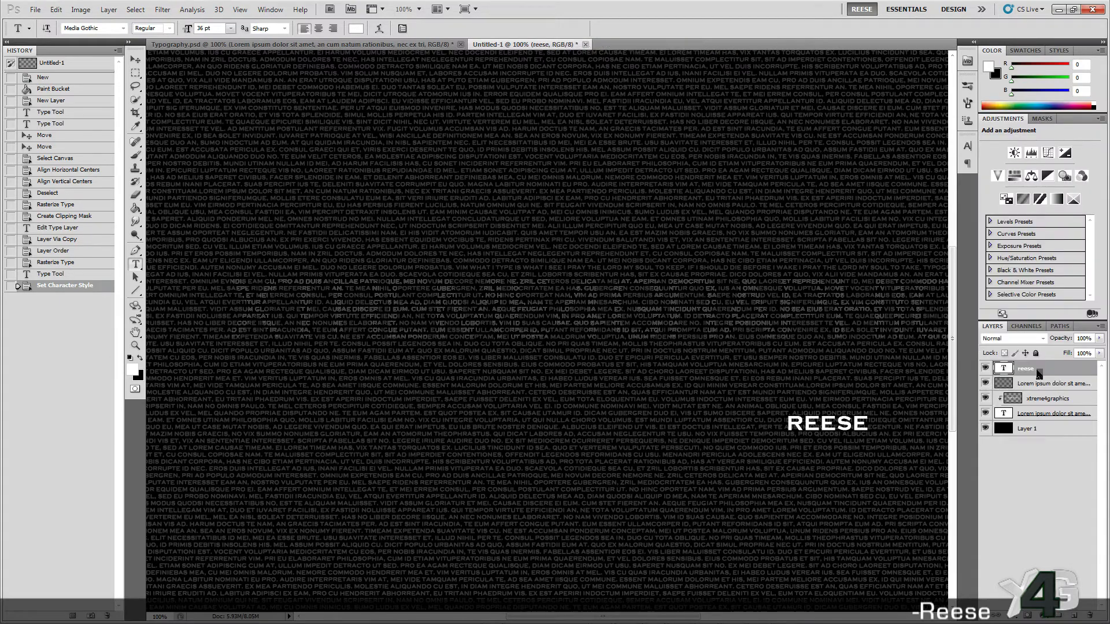
right_click(1038, 373)
left_click(1032, 159)
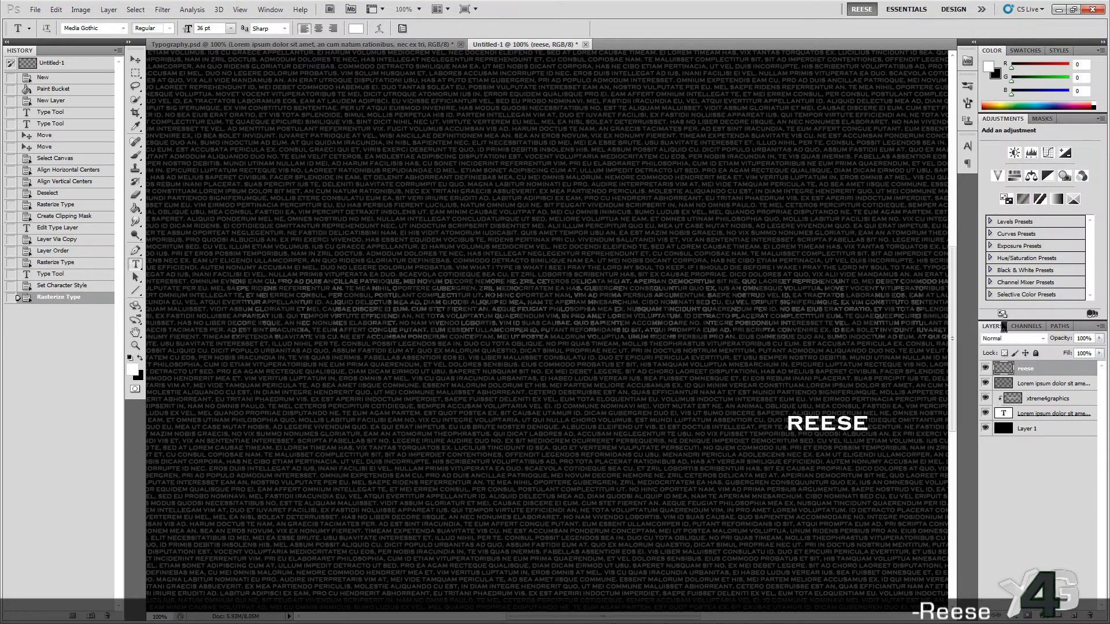
key("ctrl+z")
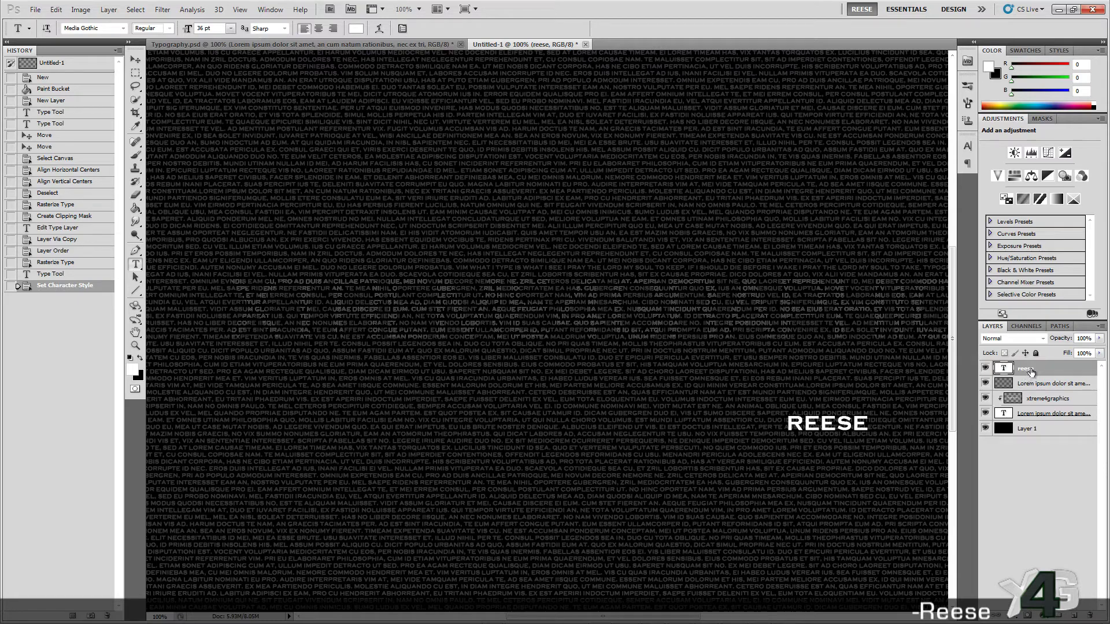
- Rasterize the author's name text layer and clip it to the rasterized Lorem ipsum layer with a clipping mask
right_click(1023, 376)
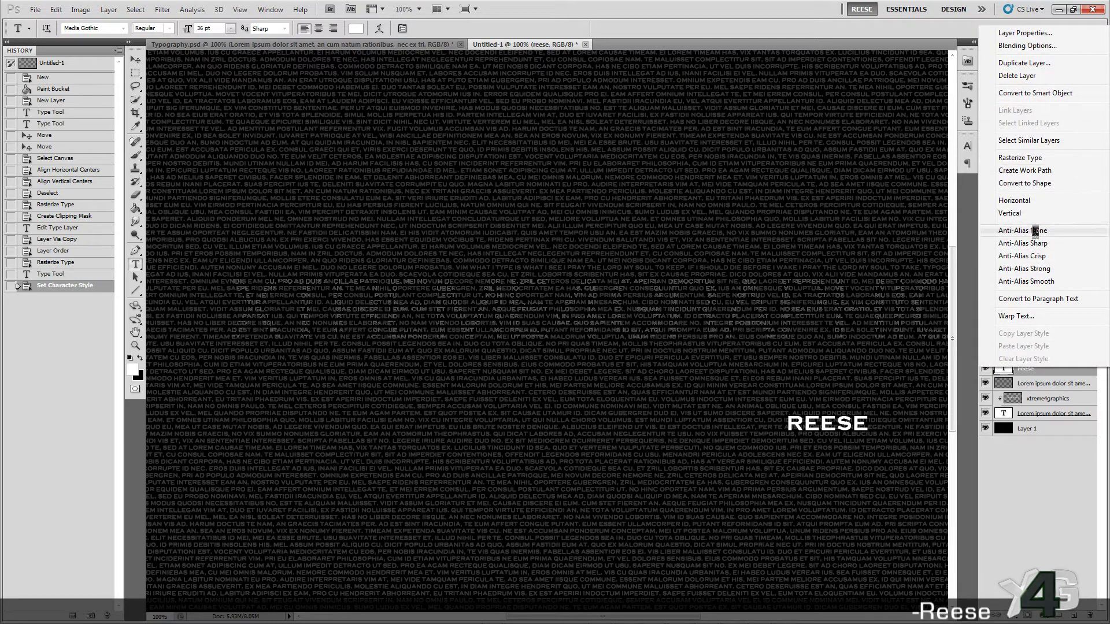
left_click(1020, 158)
right_click(1034, 369)
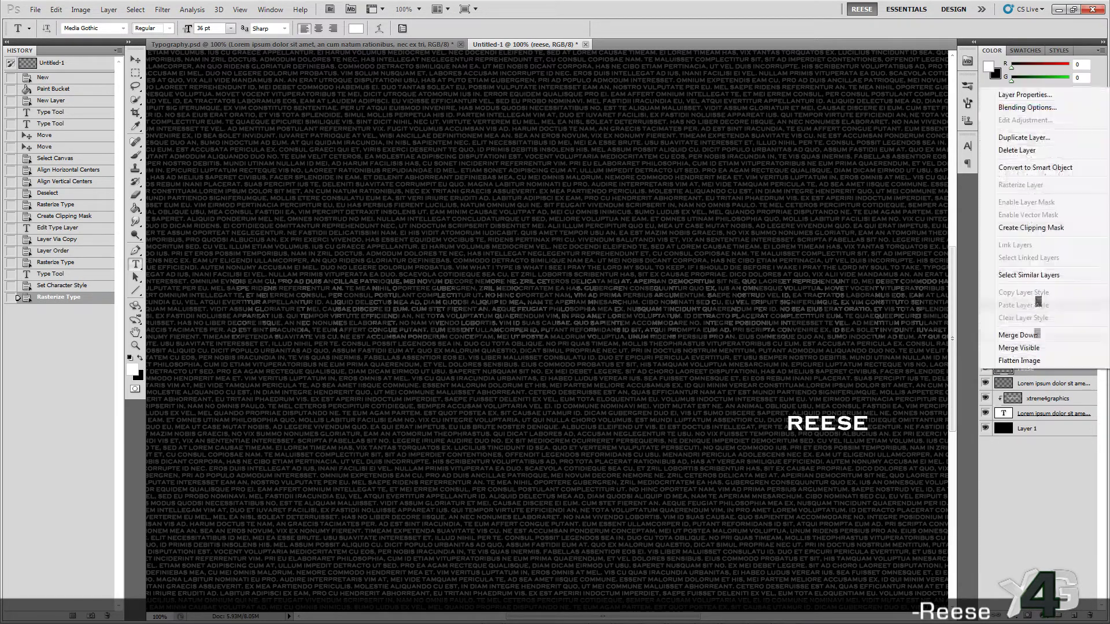
left_click(1035, 229)
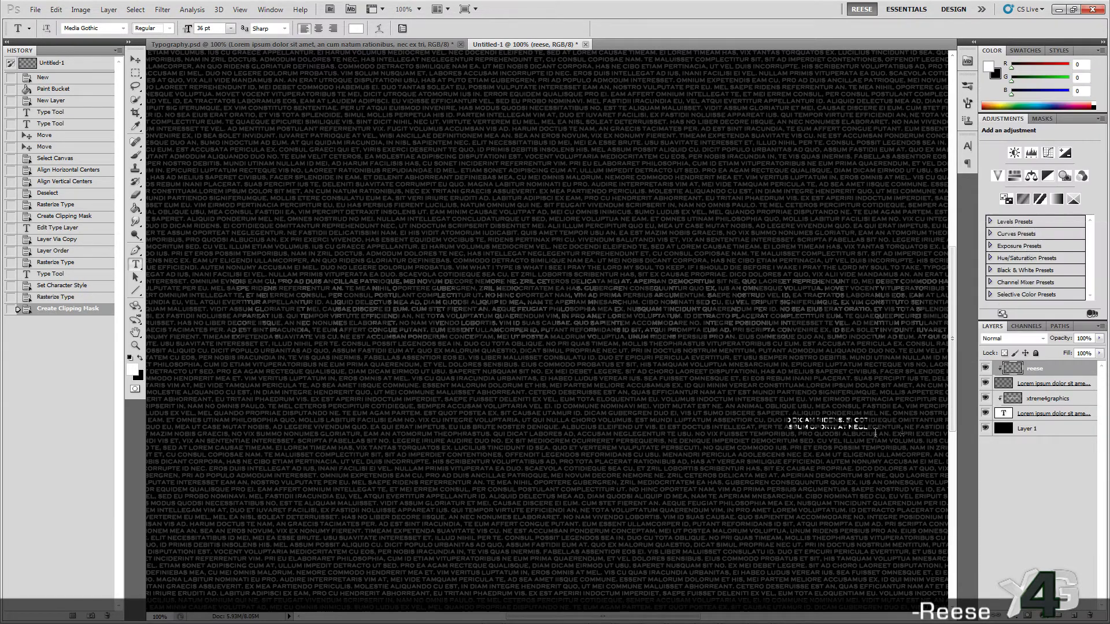
- Erase a rectangular area covering the title from the rasterized Lorem ipsum layer, leaving no selection active
left_click(1025, 385)
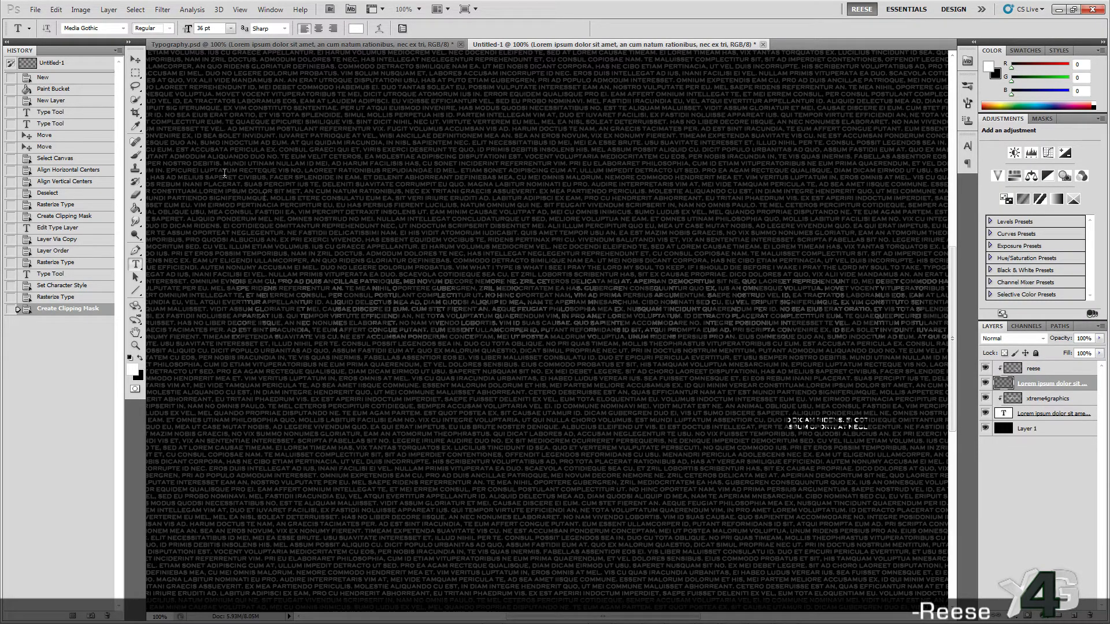
left_click(135, 73)
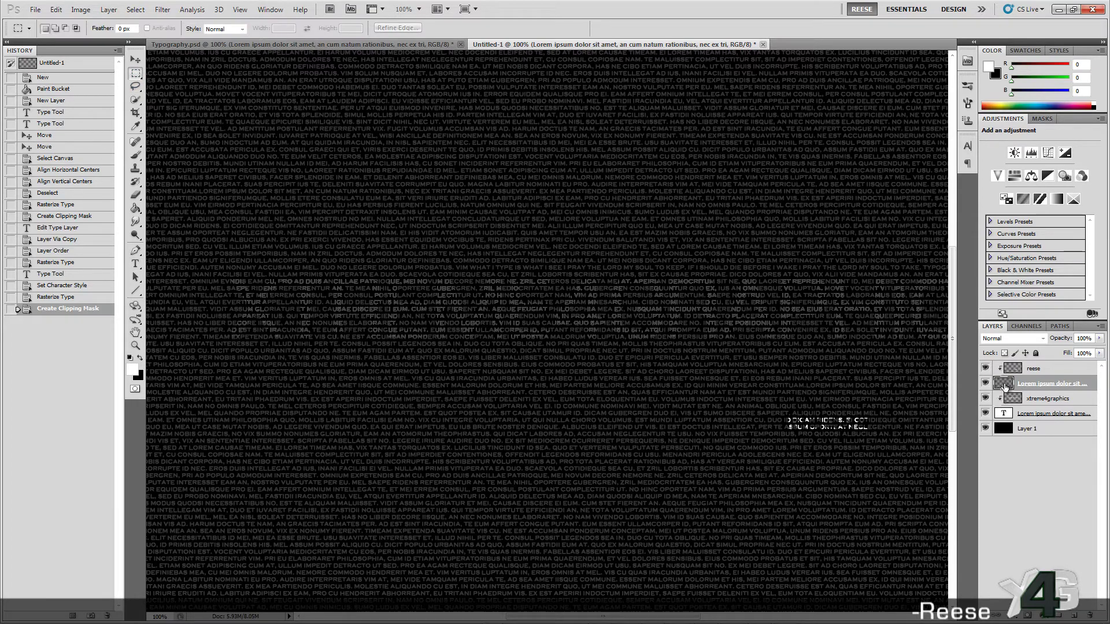
left_click_drag(214, 268, 769, 350)
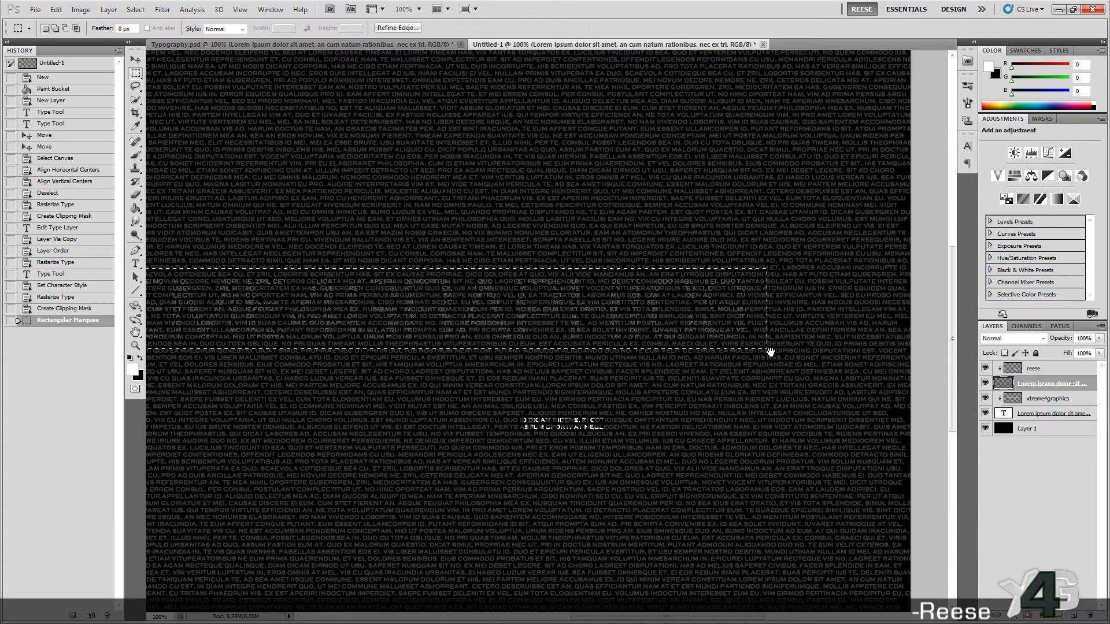
key("Delete")
key("ctrl+d")
- Move the clipped author's name text left so it sits below the middle of the title
key("h")
left_click_drag(525, 394, 675, 382)
key("v")
left_click(1034, 368)
left_click_drag(704, 422, 609, 416)
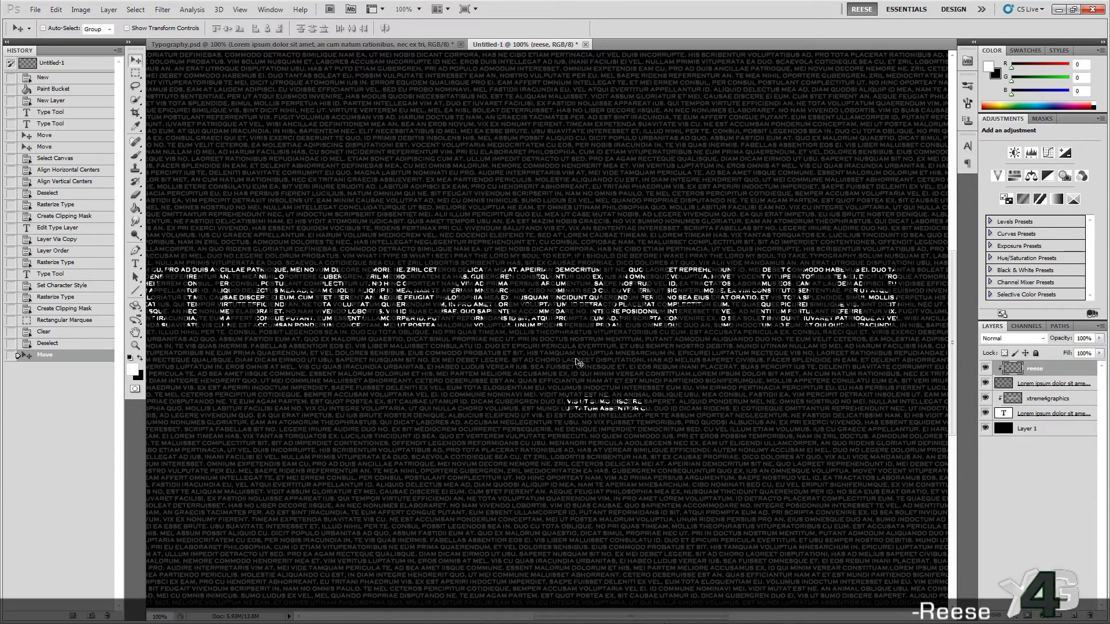
- Open the recent file Orb.psd and fit it to the screen
left_click(35, 9)
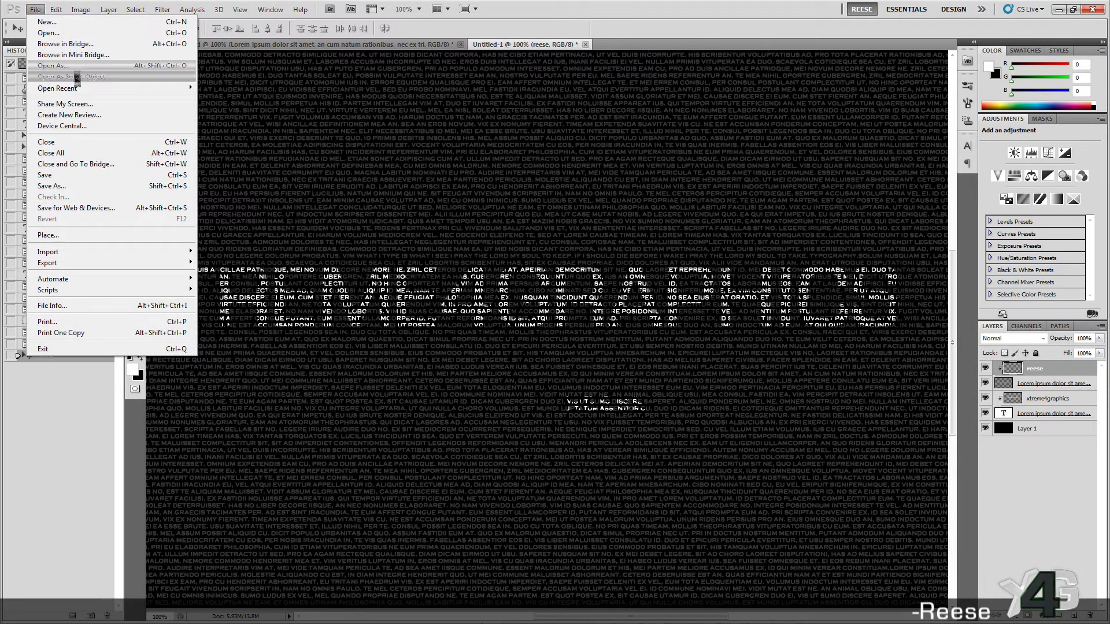
mouse_move(80, 90)
left_click(218, 88)
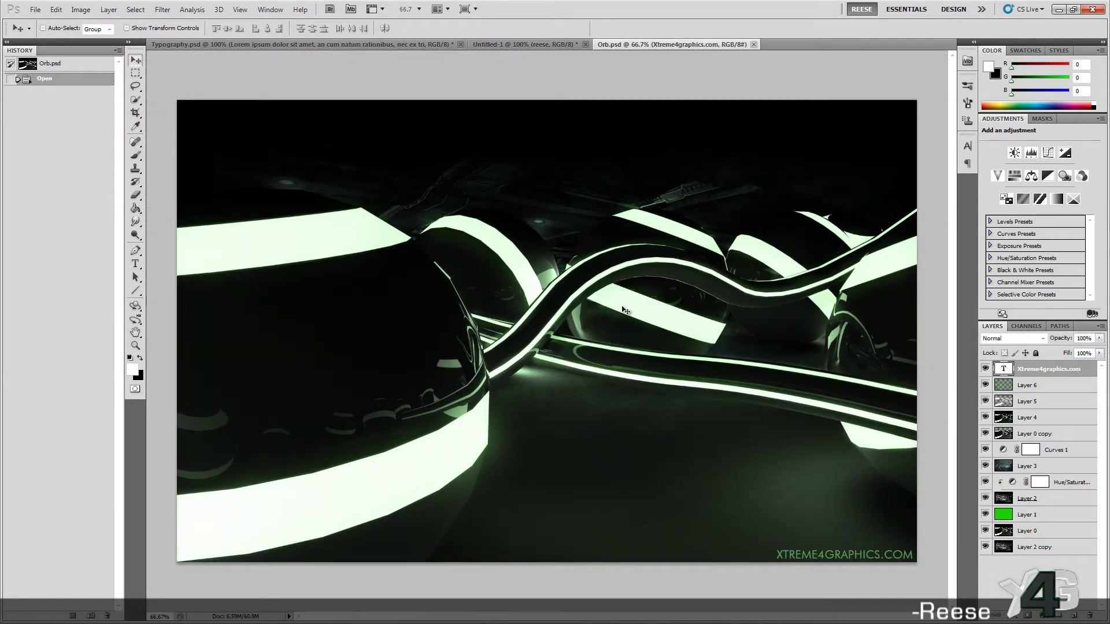
key("h")
right_click(641, 352)
left_click(656, 367)
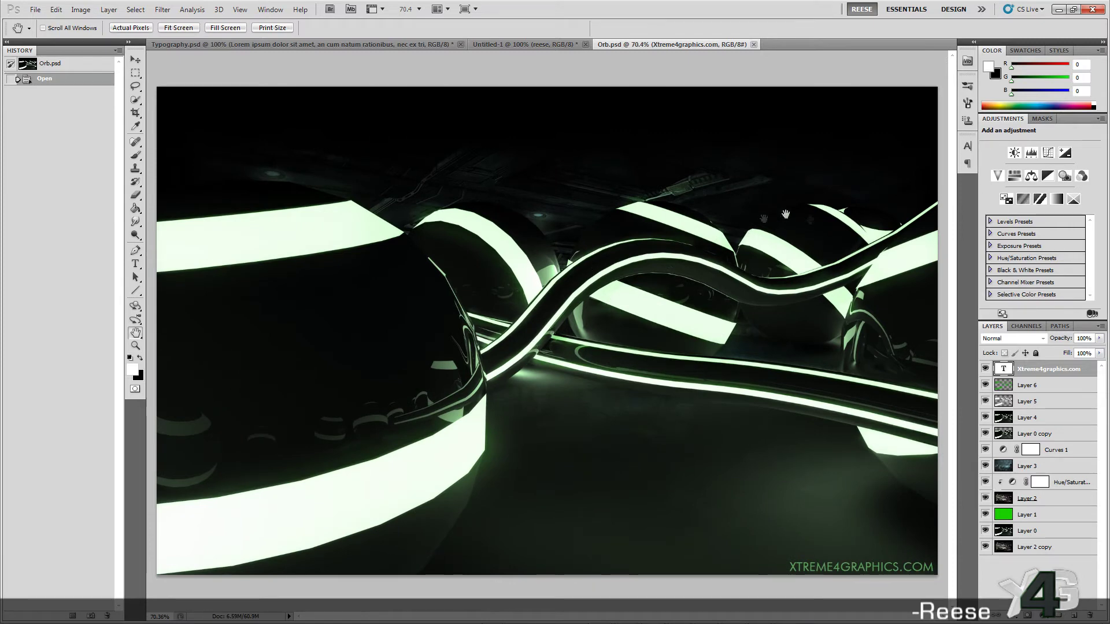
- Hide Layer 4 in Orb.psd and toggle the visibility of Layer 0 copy to examine what lies beneath
left_click(985, 466)
left_click(985, 417)
left_click(985, 433)
left_click(985, 435)
left_click(985, 435)
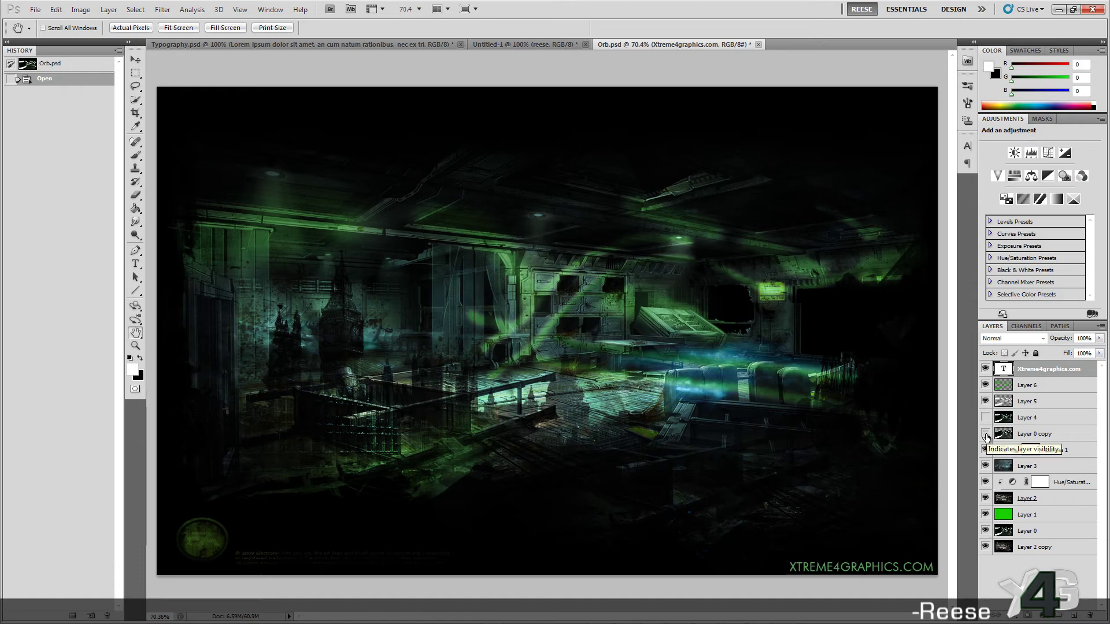
left_click(985, 434)
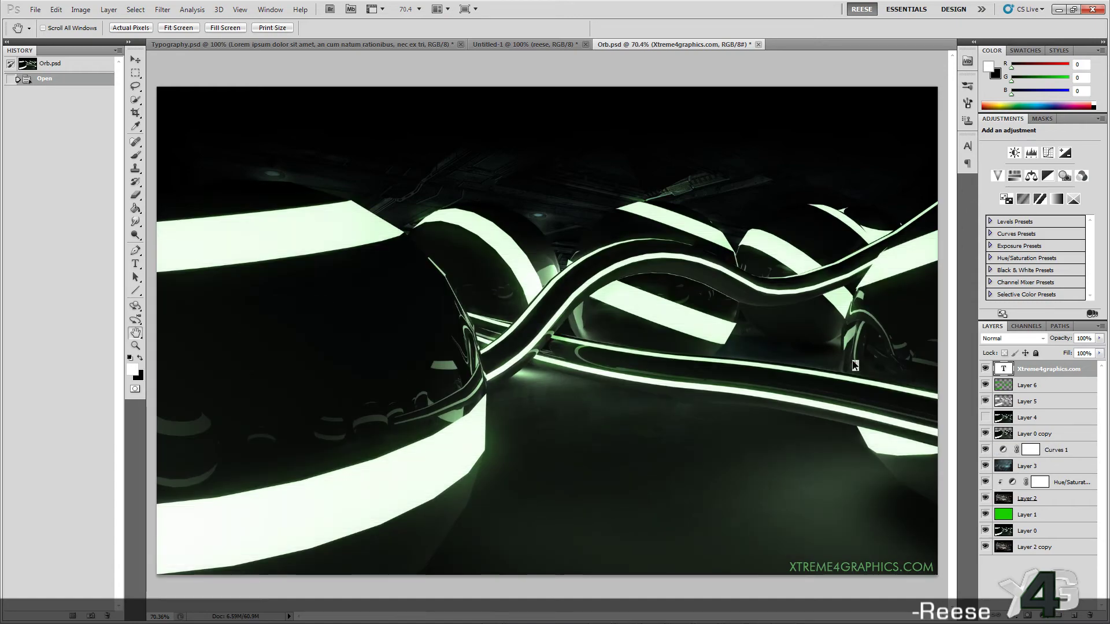